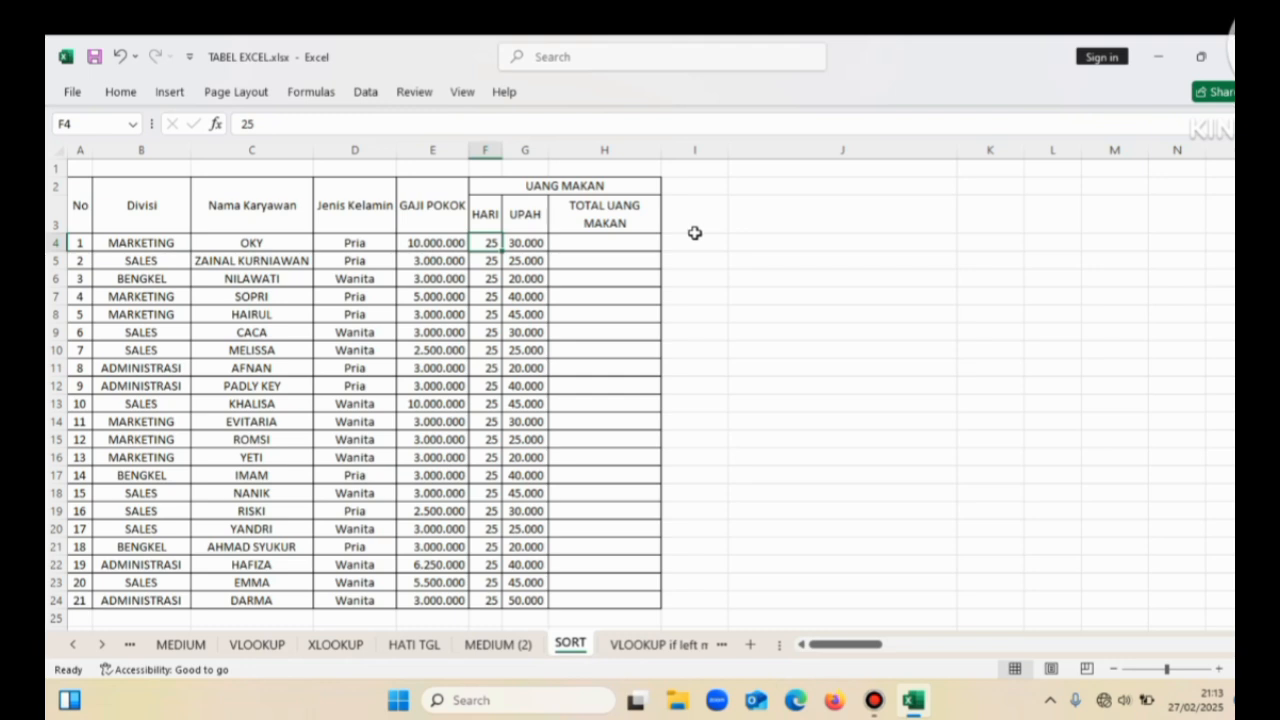
click(366, 92)
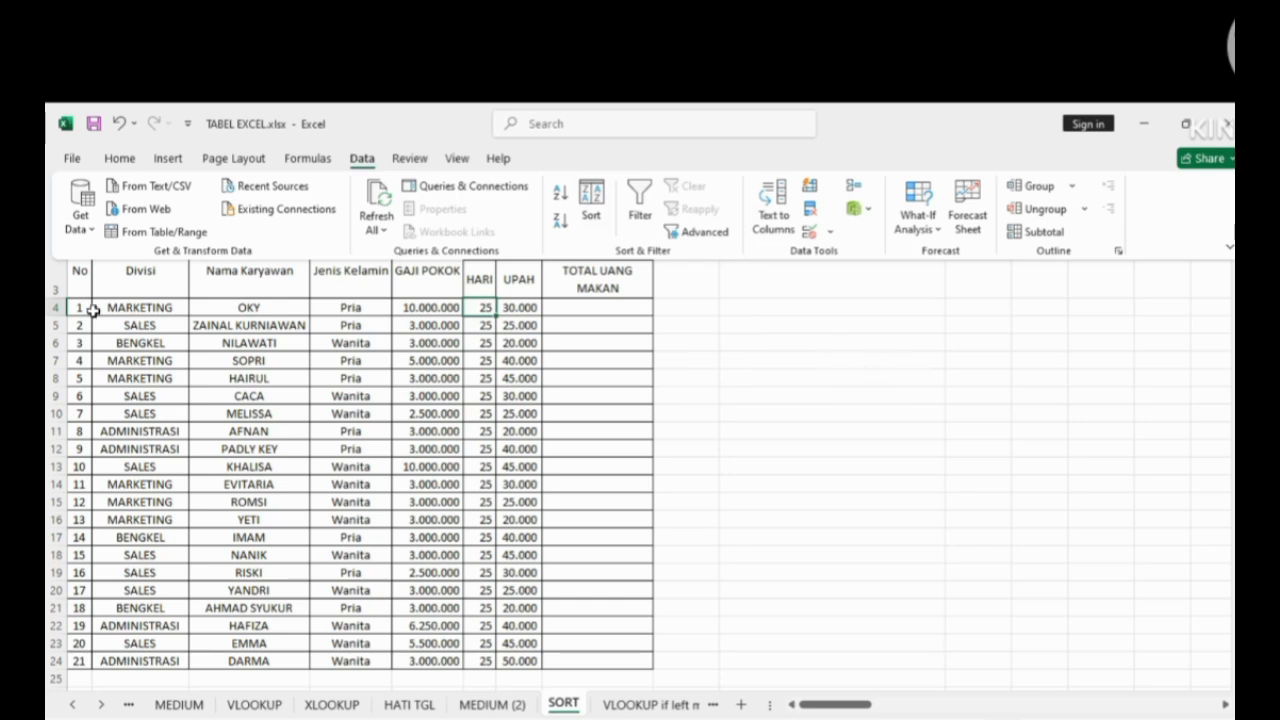
drag(128, 307, 608, 657)
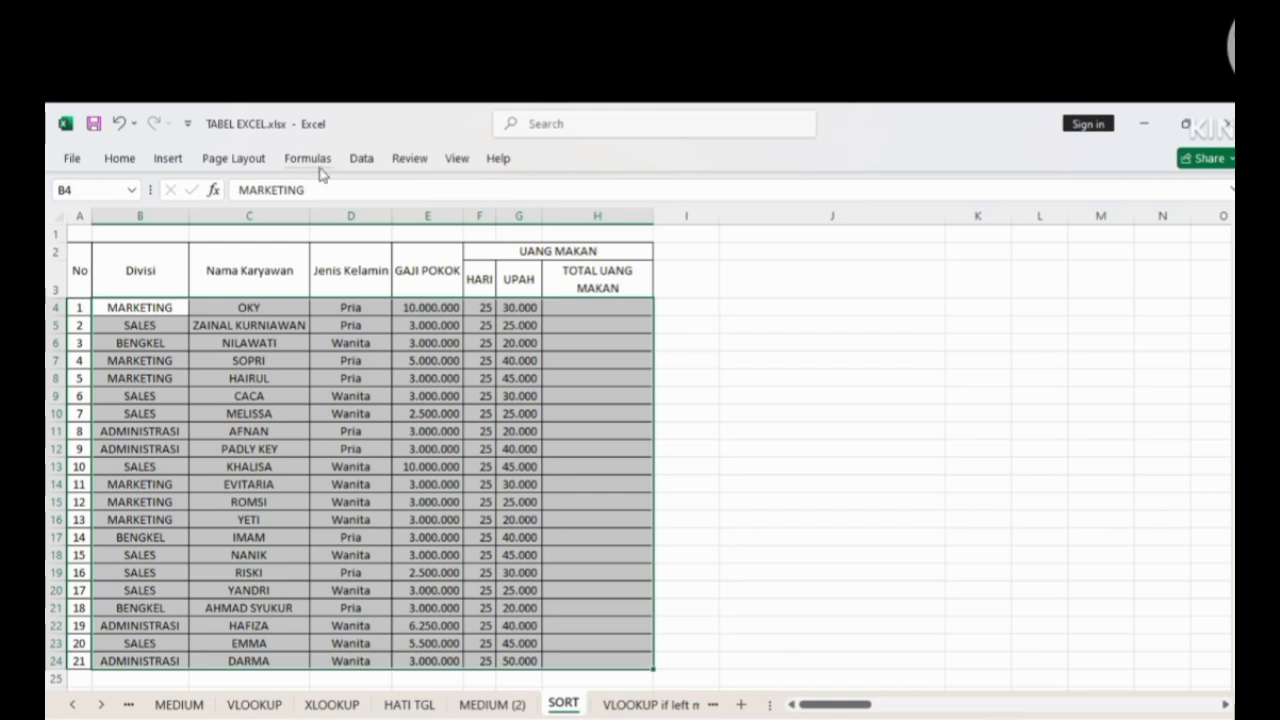
click(361, 162)
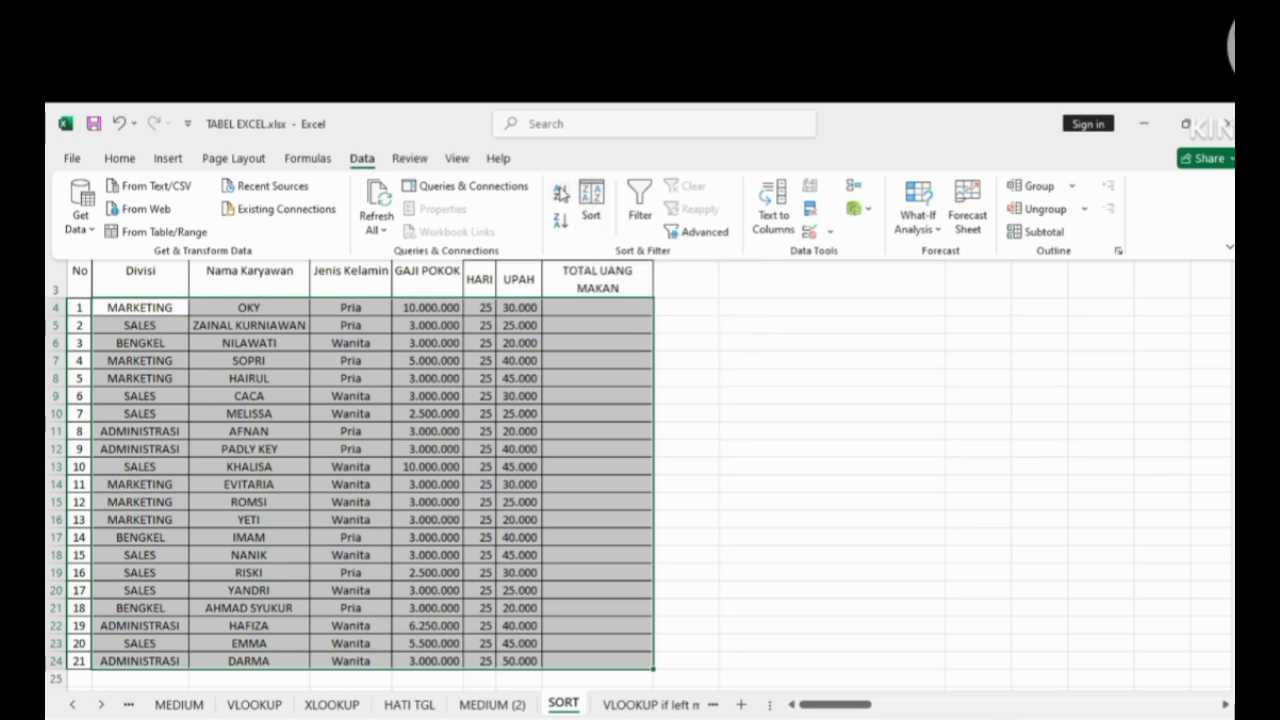
click(591, 205)
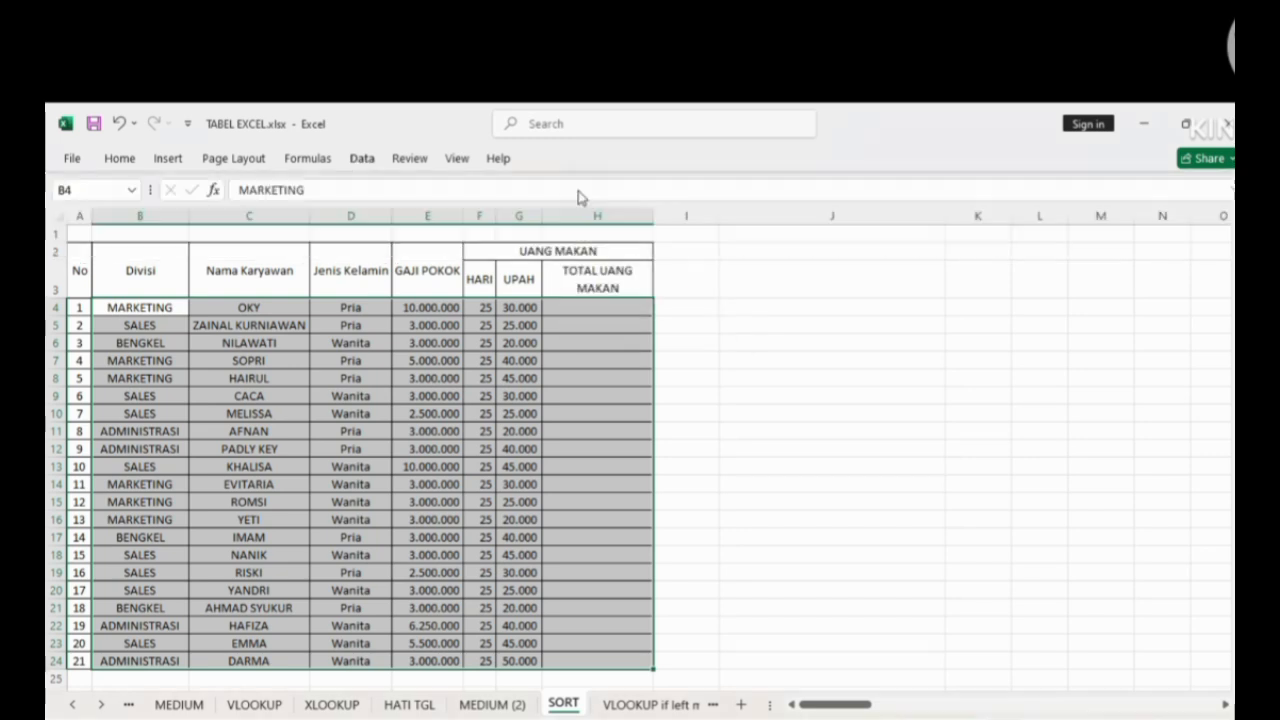
drag(960, 444, 937, 257)
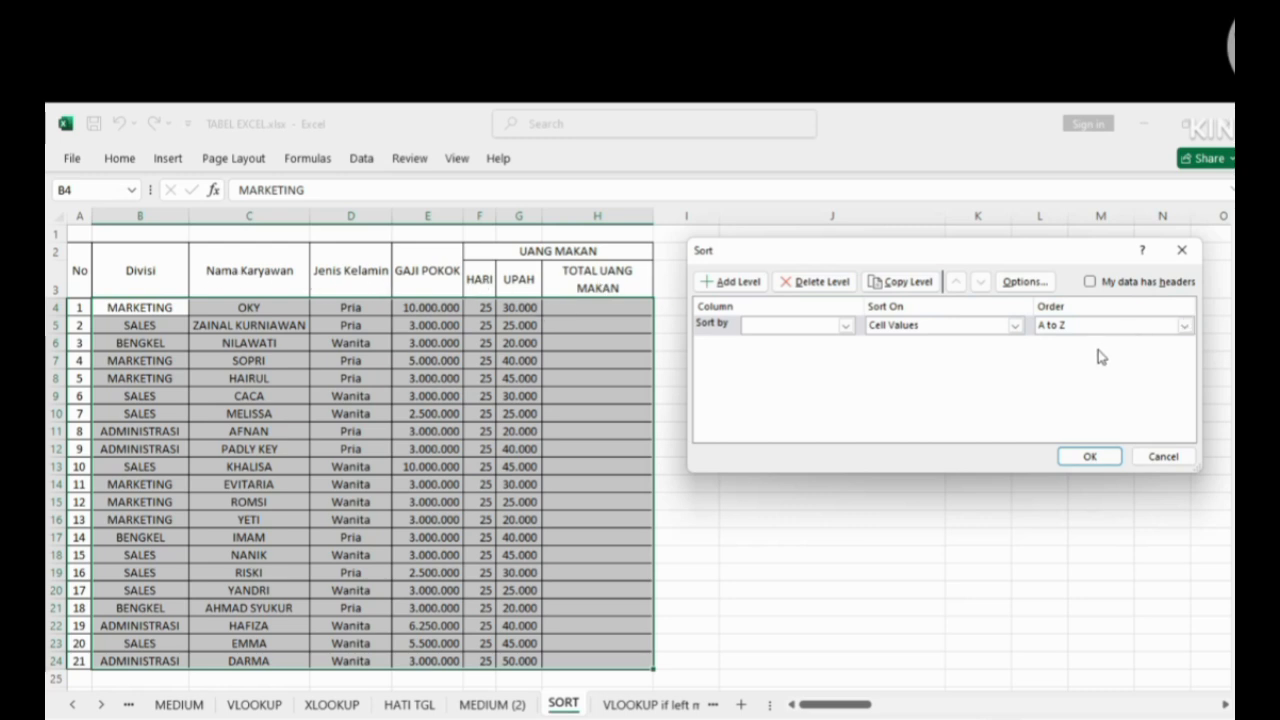
click(1089, 283)
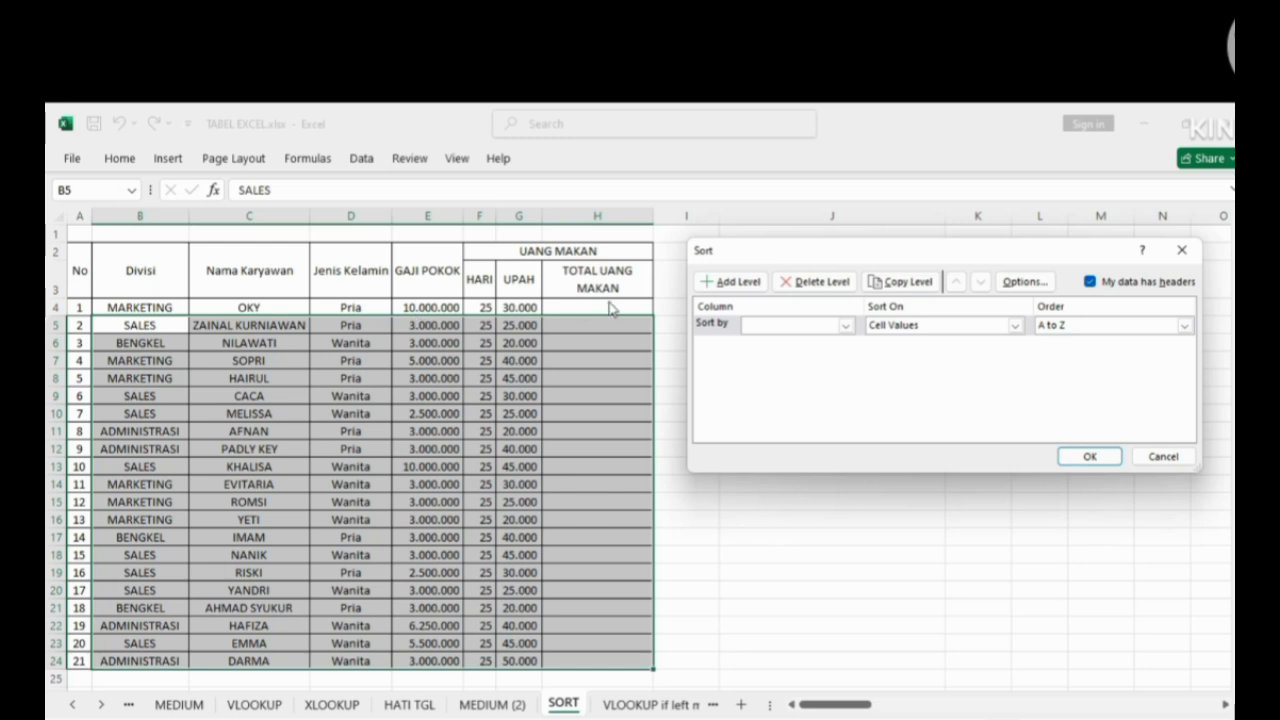
click(1091, 283)
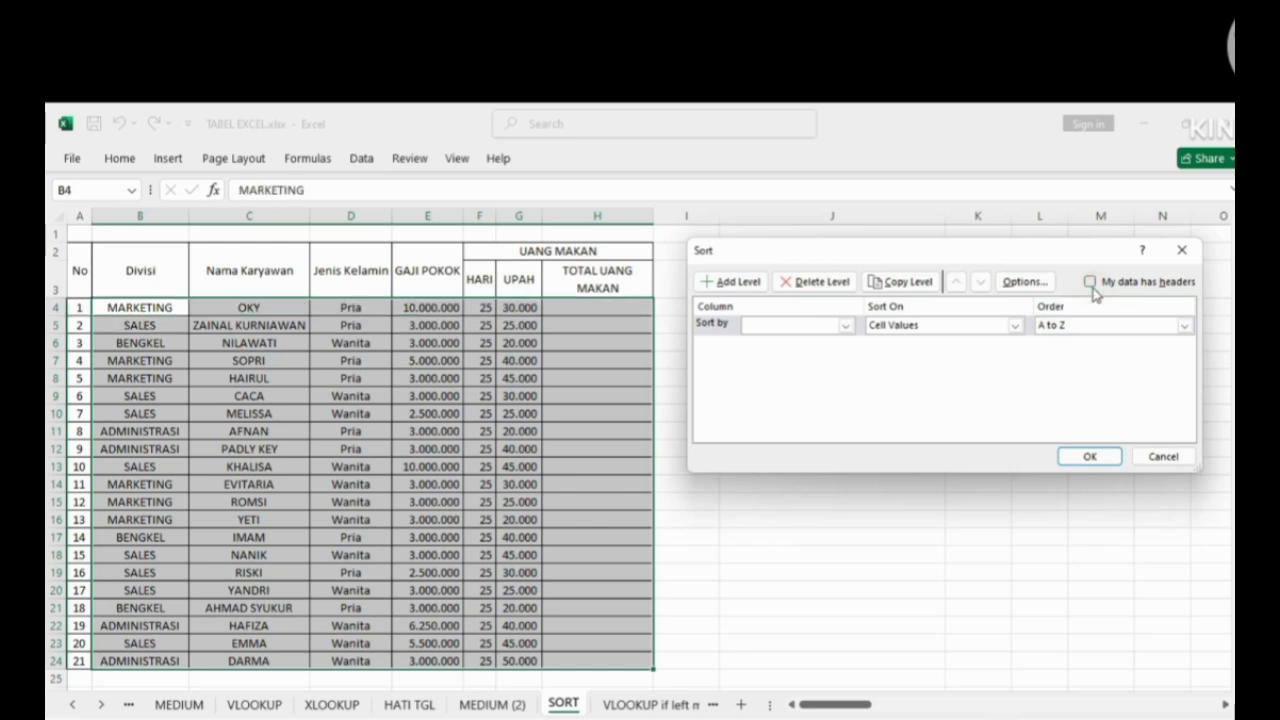
click(1160, 457)
Step: Set up a custom Sort for the whole table range A2:H25 and treat the data as having headers
drag(79, 270, 570, 680)
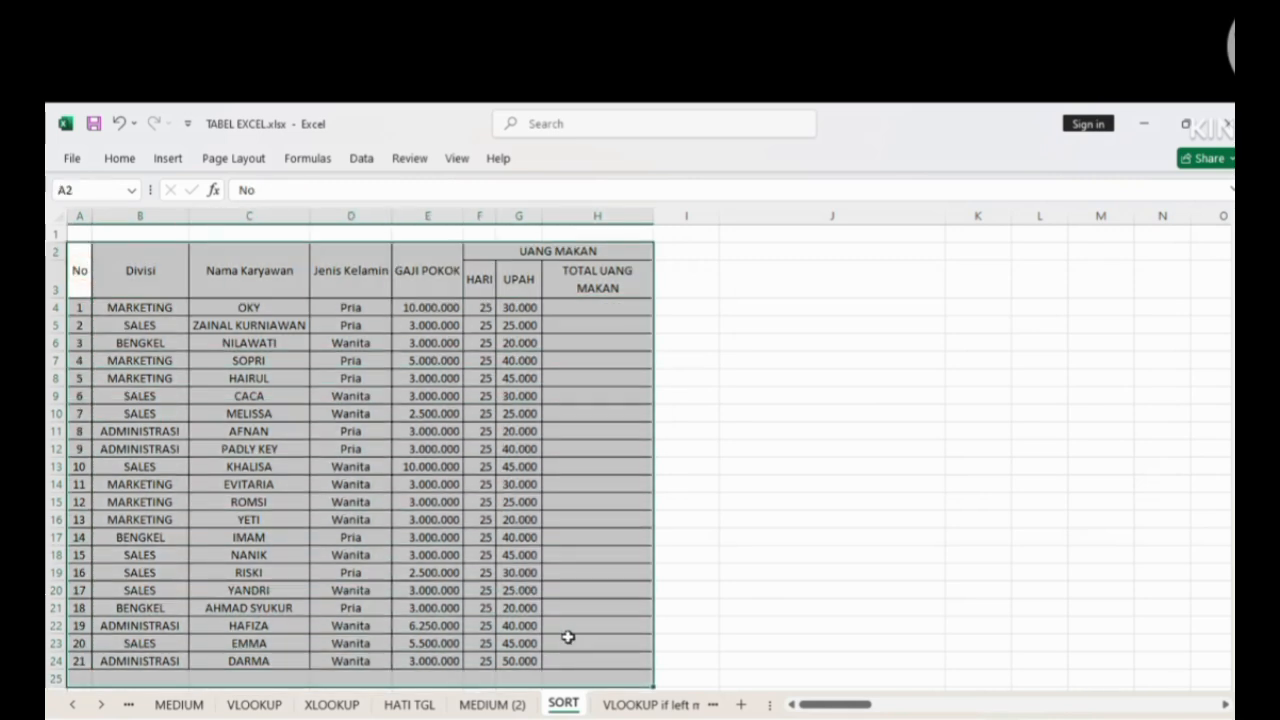
click(361, 158)
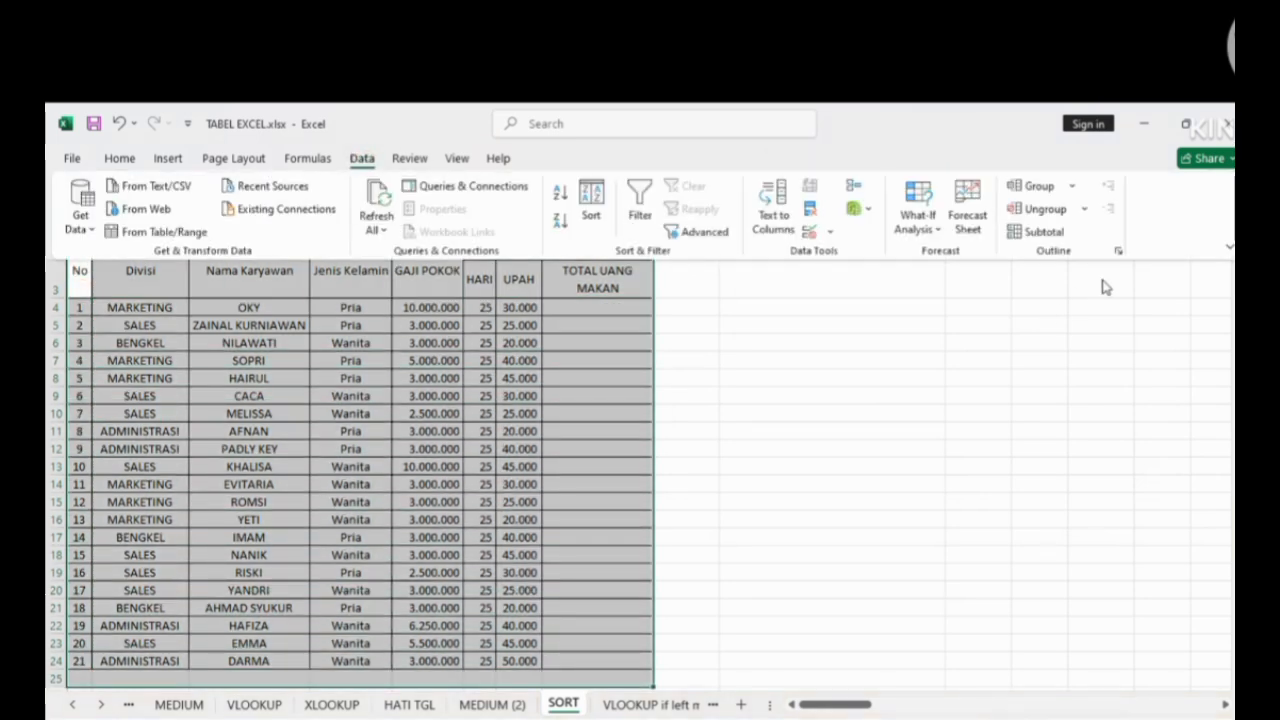
click(594, 200)
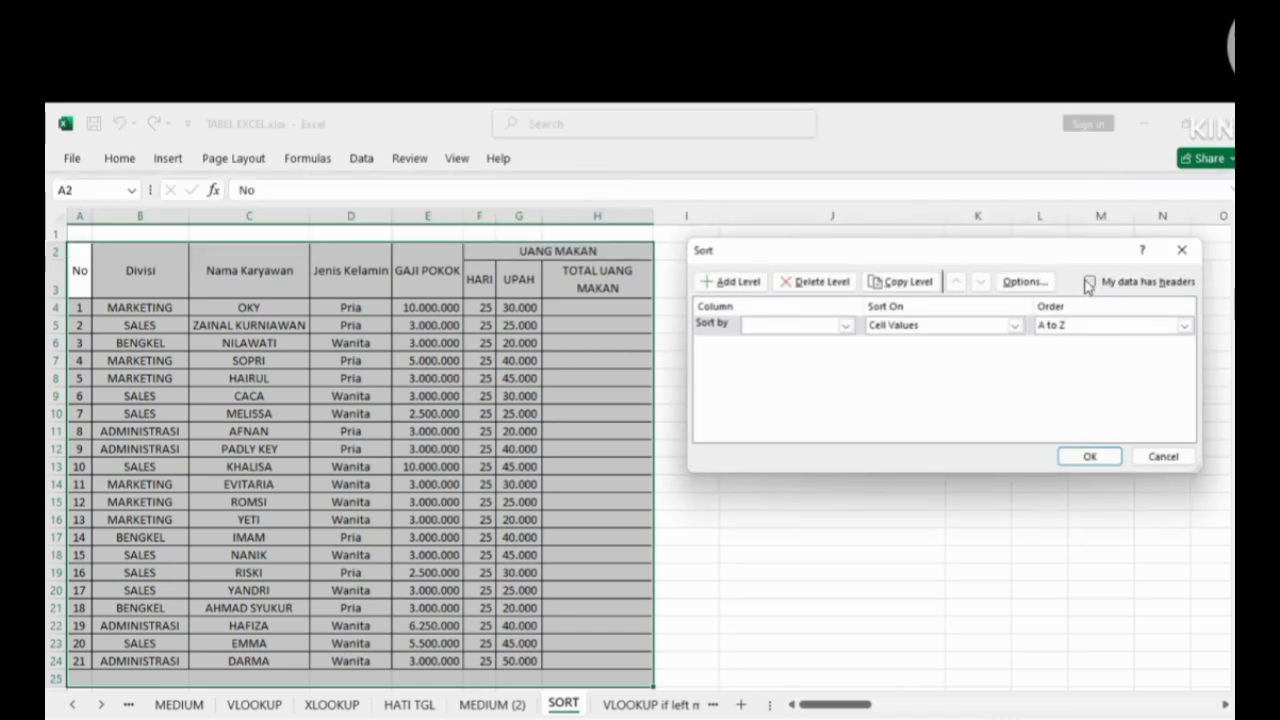
click(1089, 283)
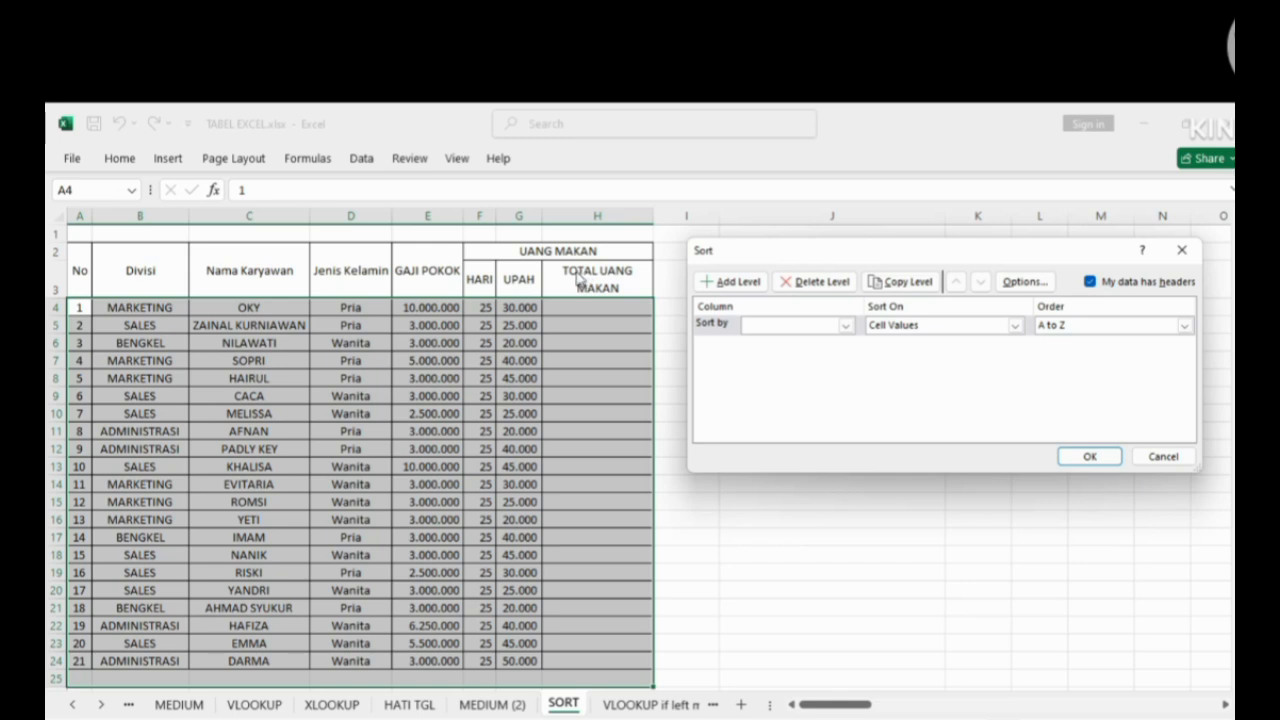
click(1089, 281)
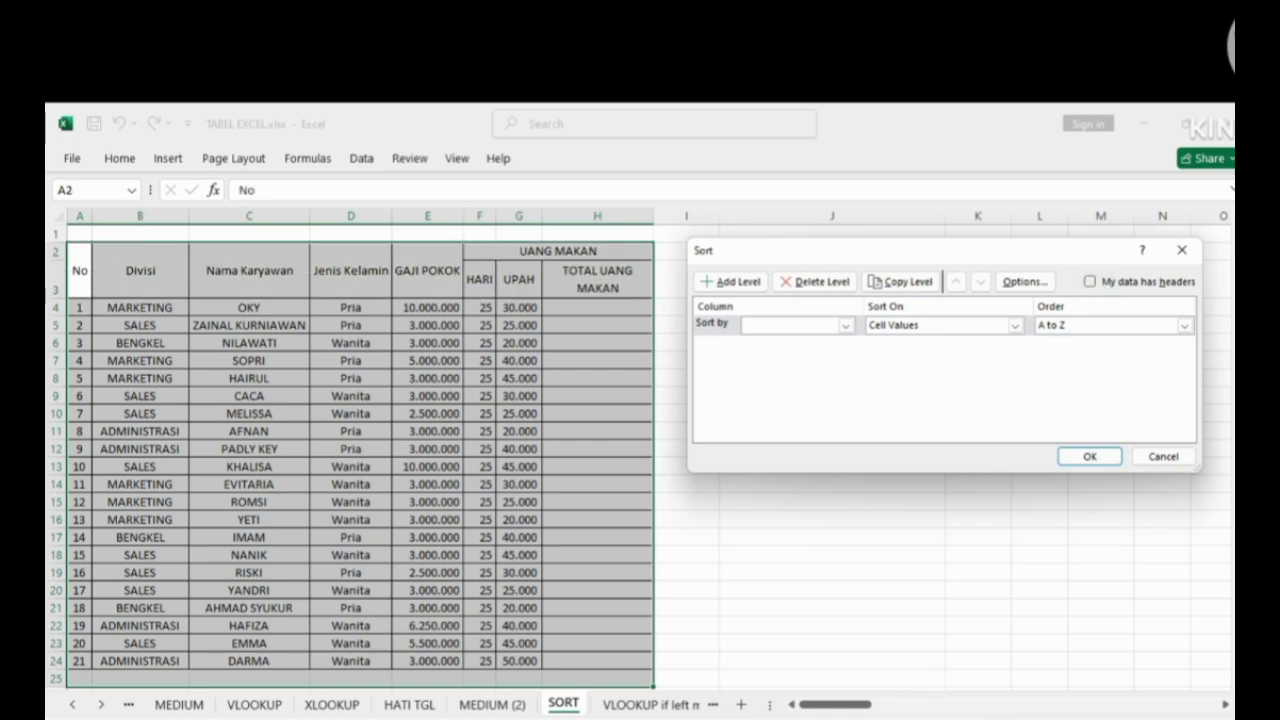
click(1090, 282)
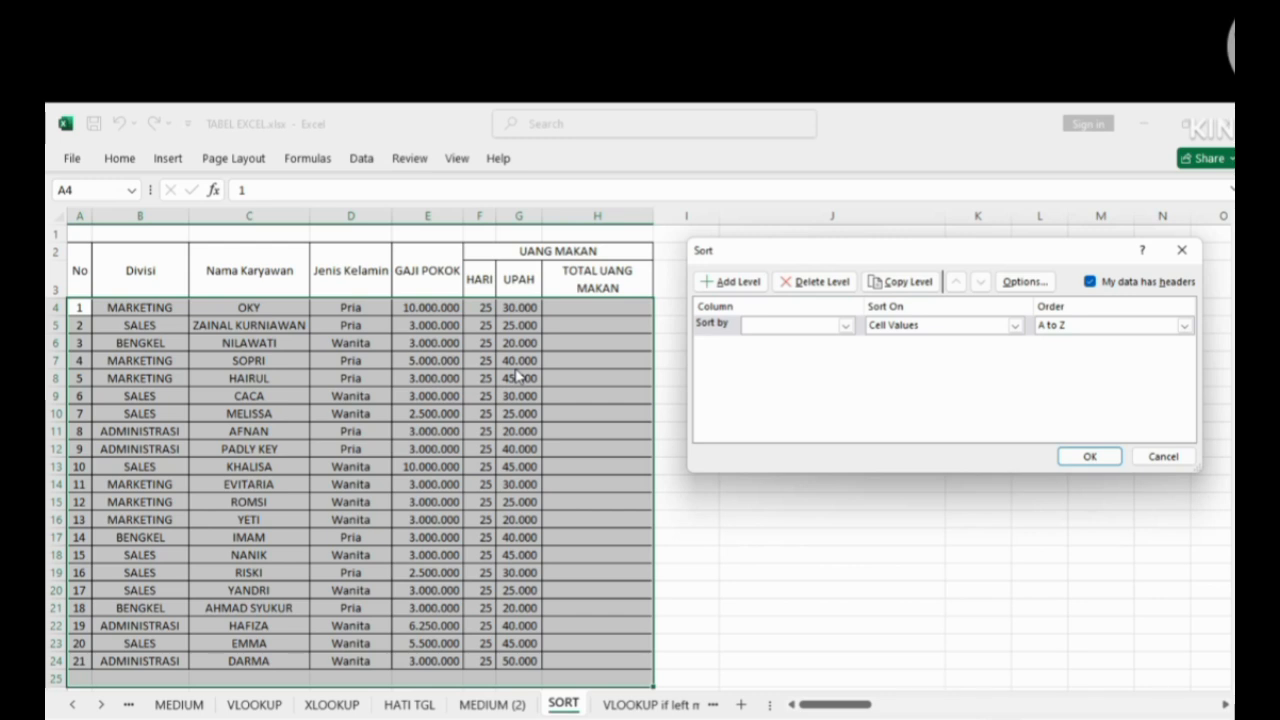
Step: Compare the available sort-by columns with and without the header option, leaving the data marked as having headers
click(845, 326)
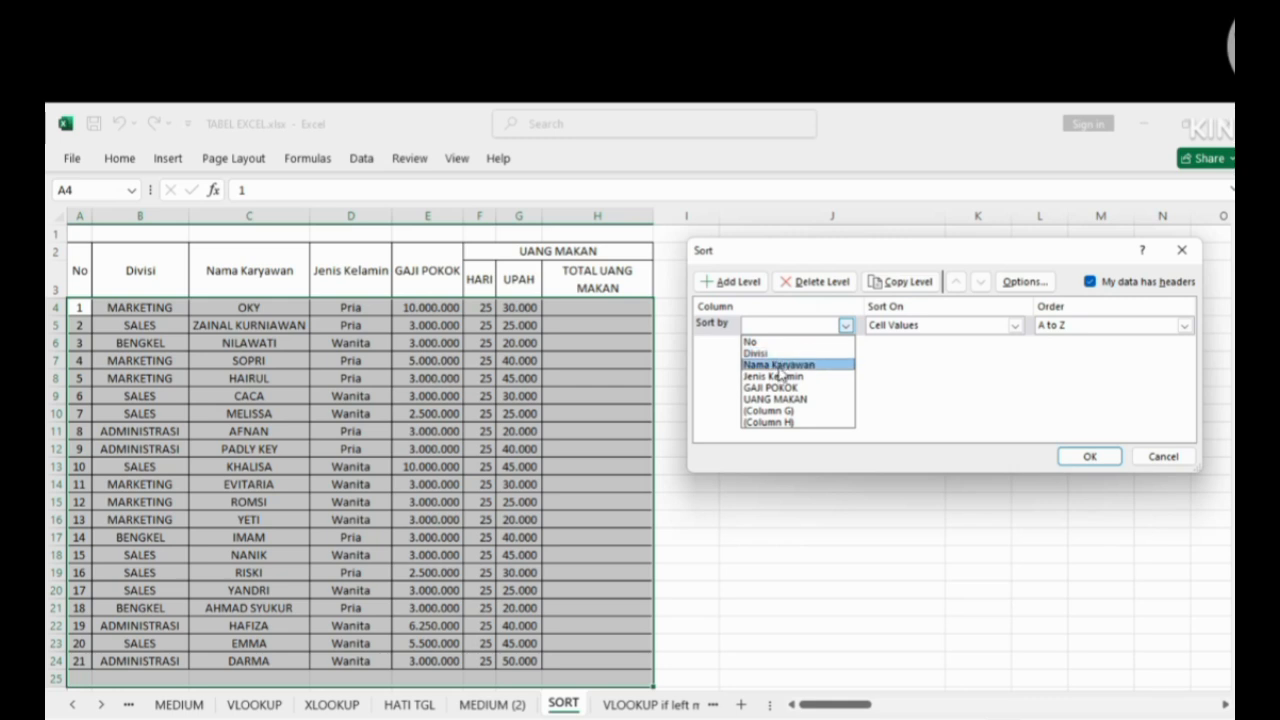
click(980, 384)
click(1090, 282)
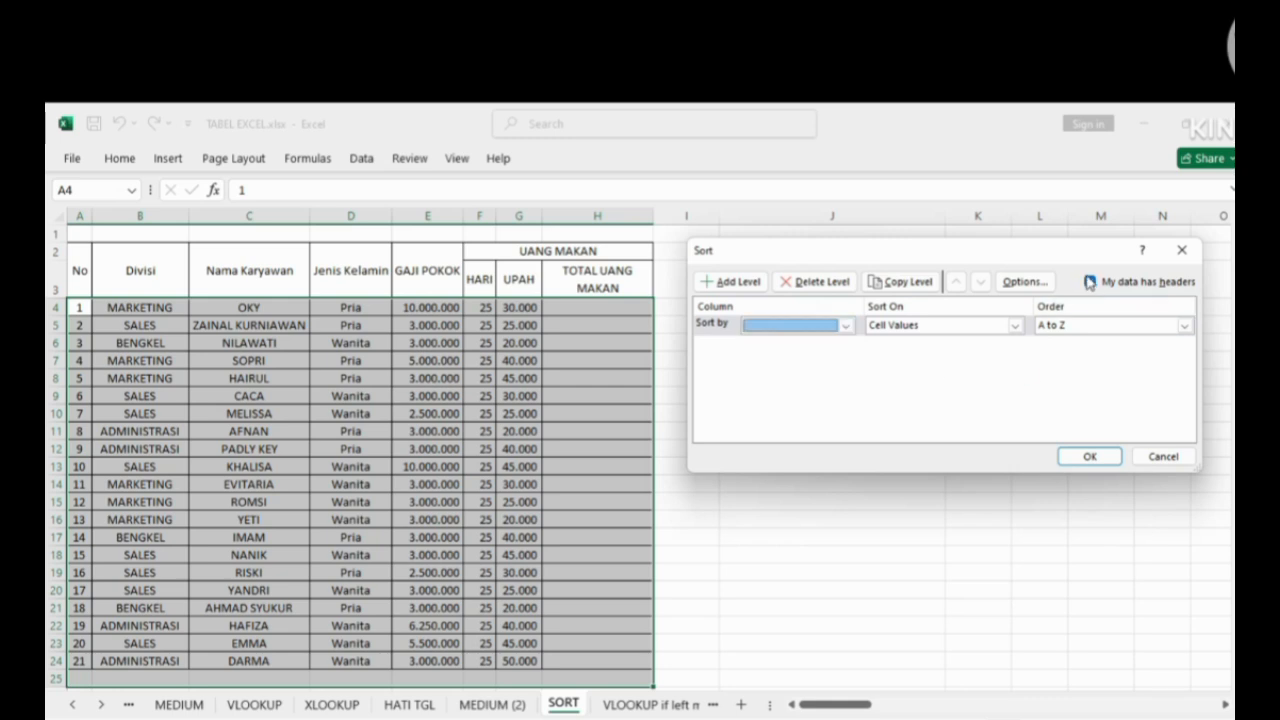
click(846, 326)
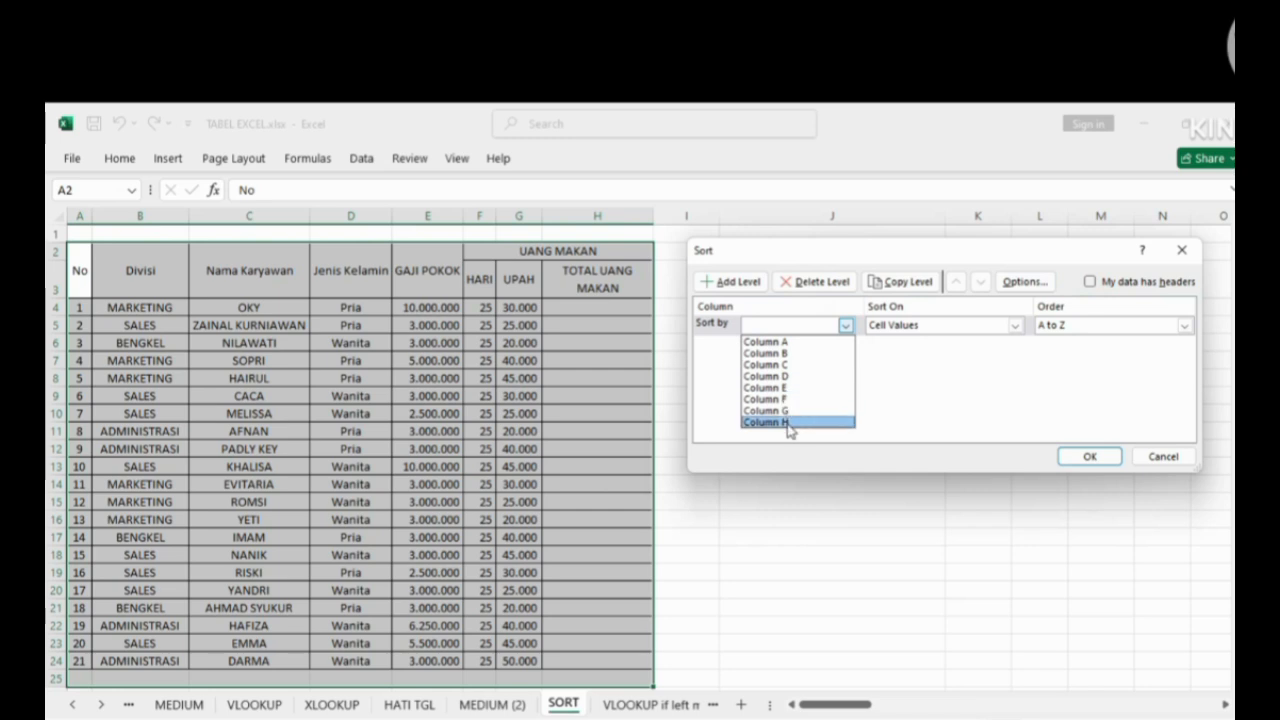
click(938, 402)
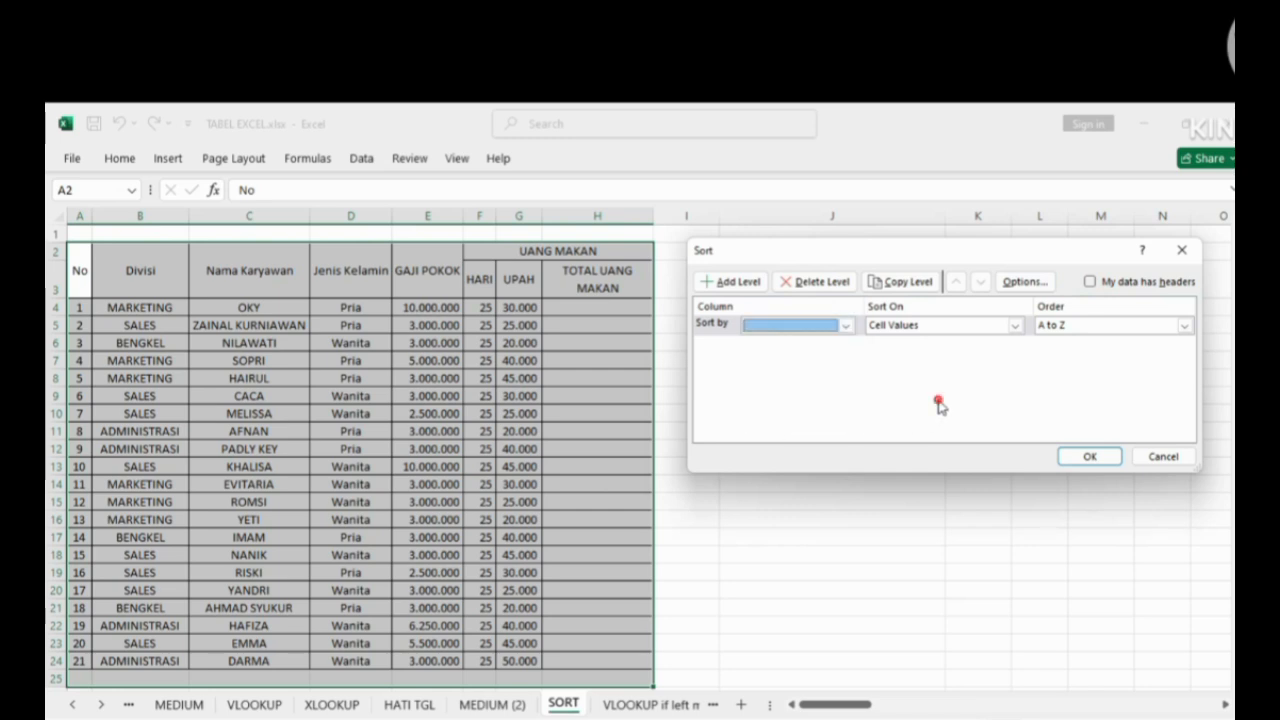
click(1088, 282)
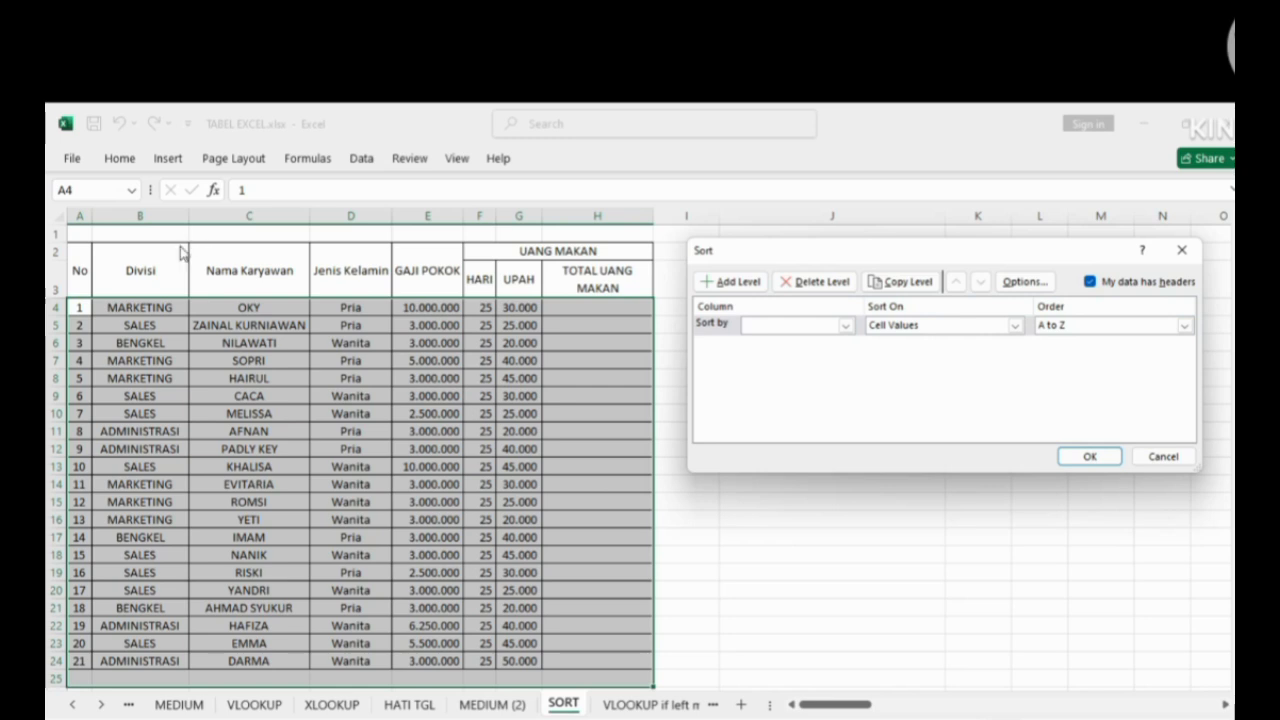
Step: Sort the table by the No column on cell values, Smallest to Largest
click(845, 326)
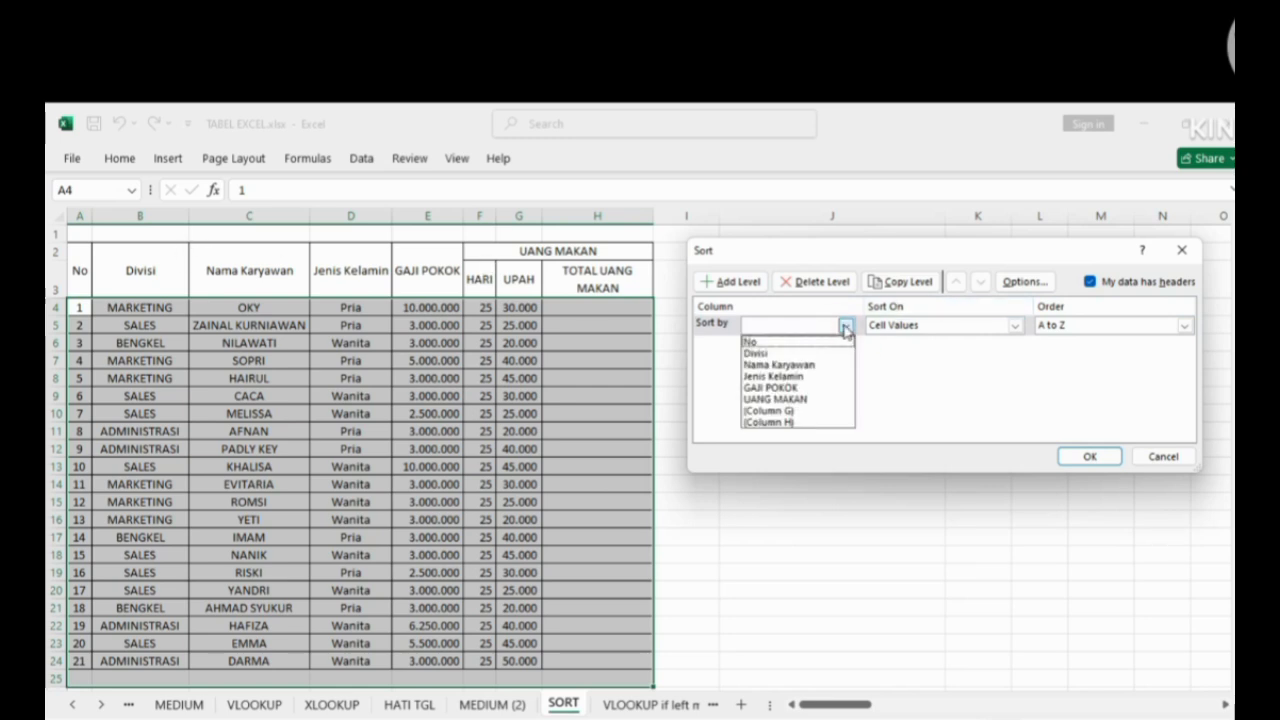
click(776, 344)
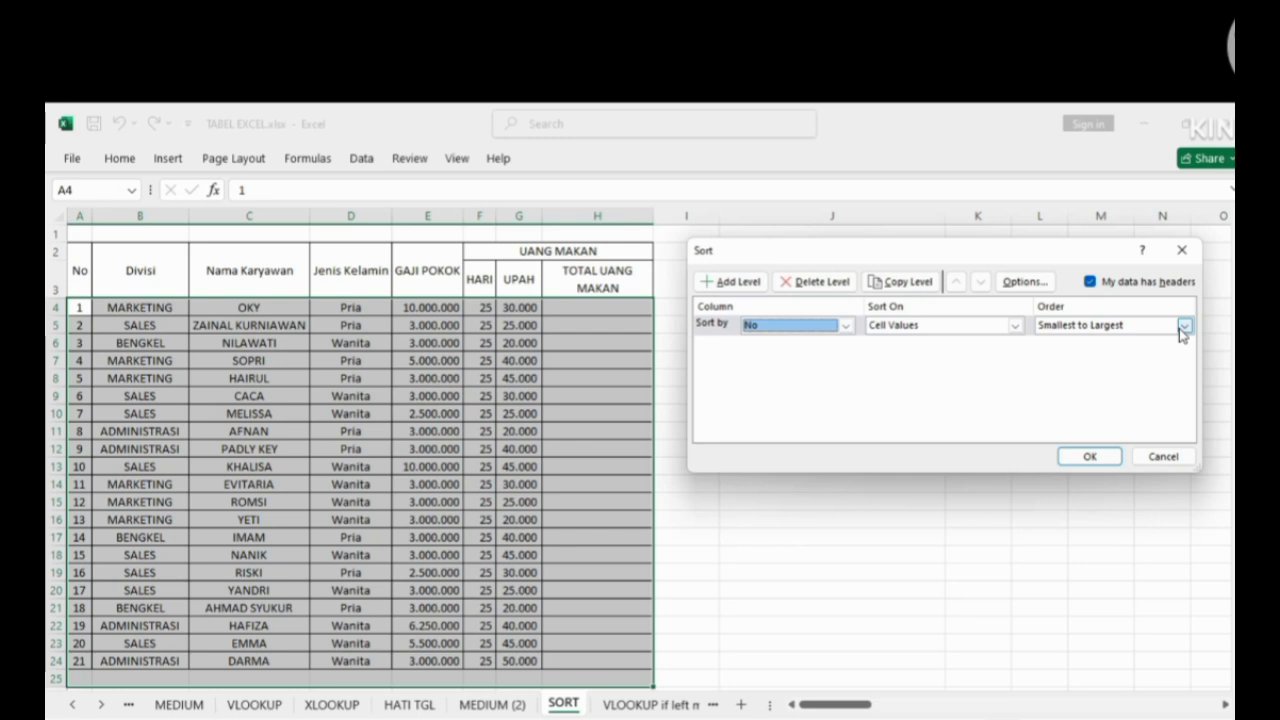
click(1084, 456)
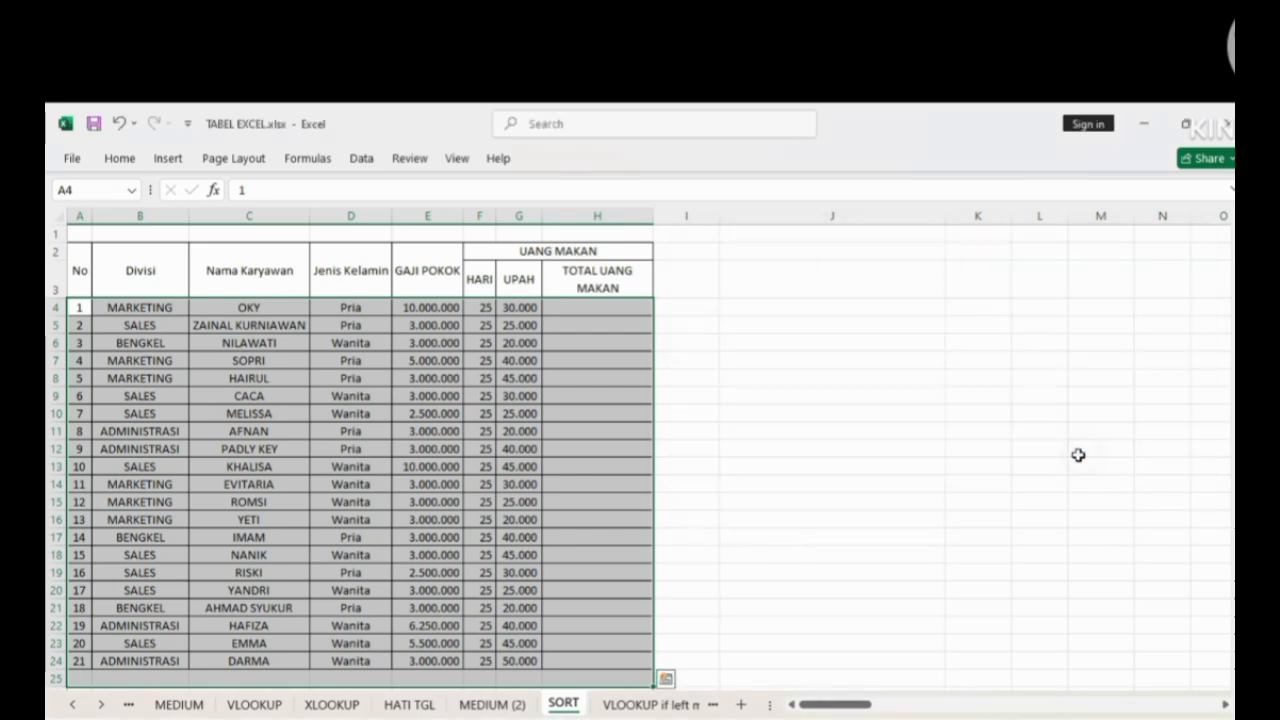
Step: Re-sort the data rows by Column A from Largest to Smallest, with the header option turned off
click(362, 160)
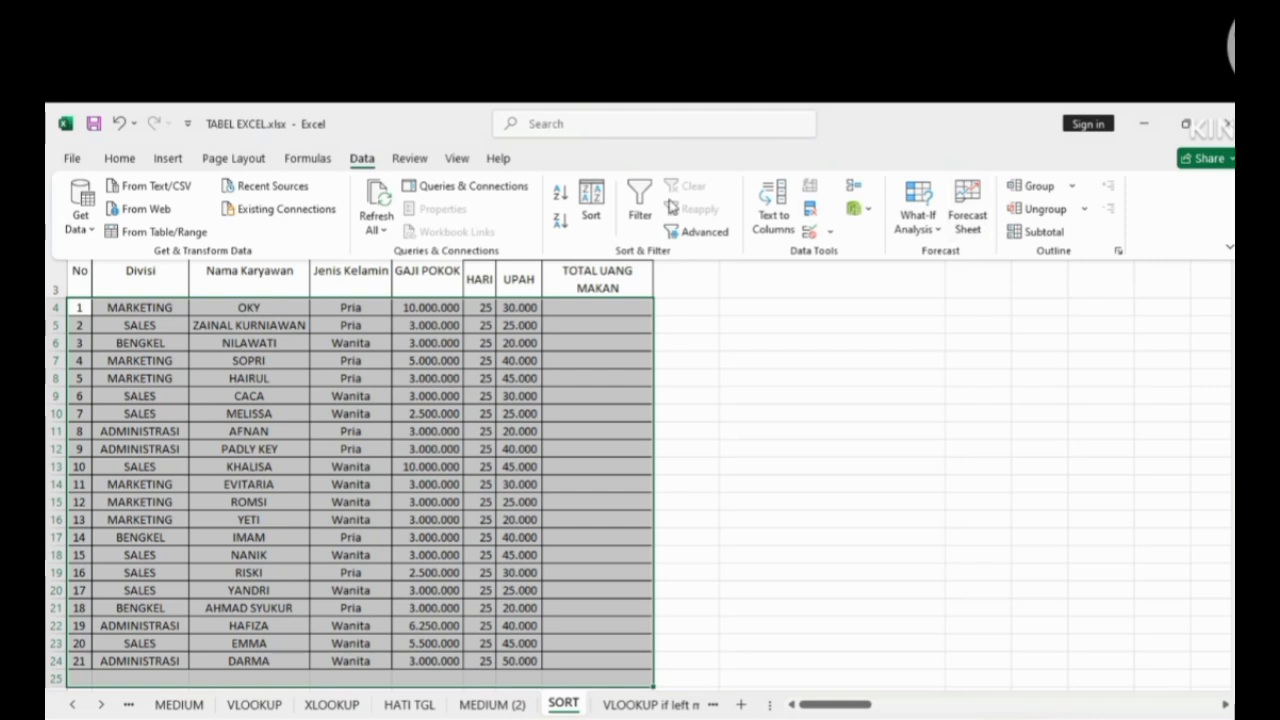
click(591, 205)
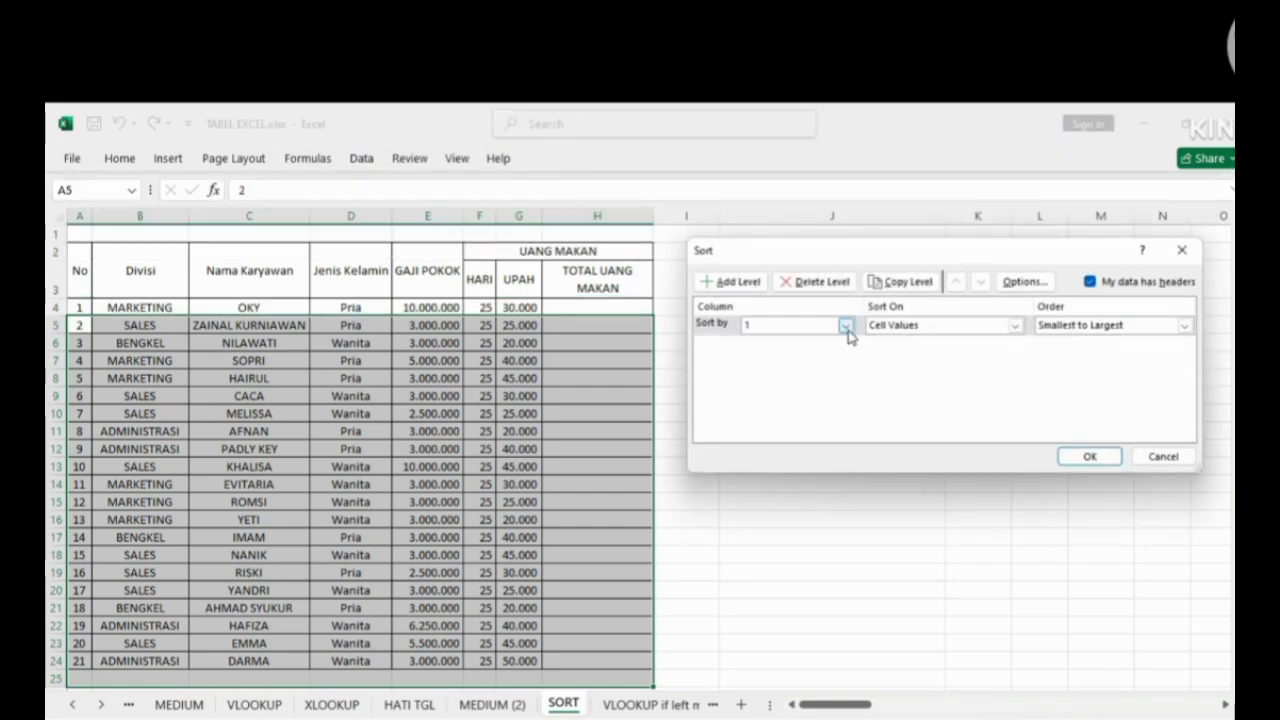
click(1090, 283)
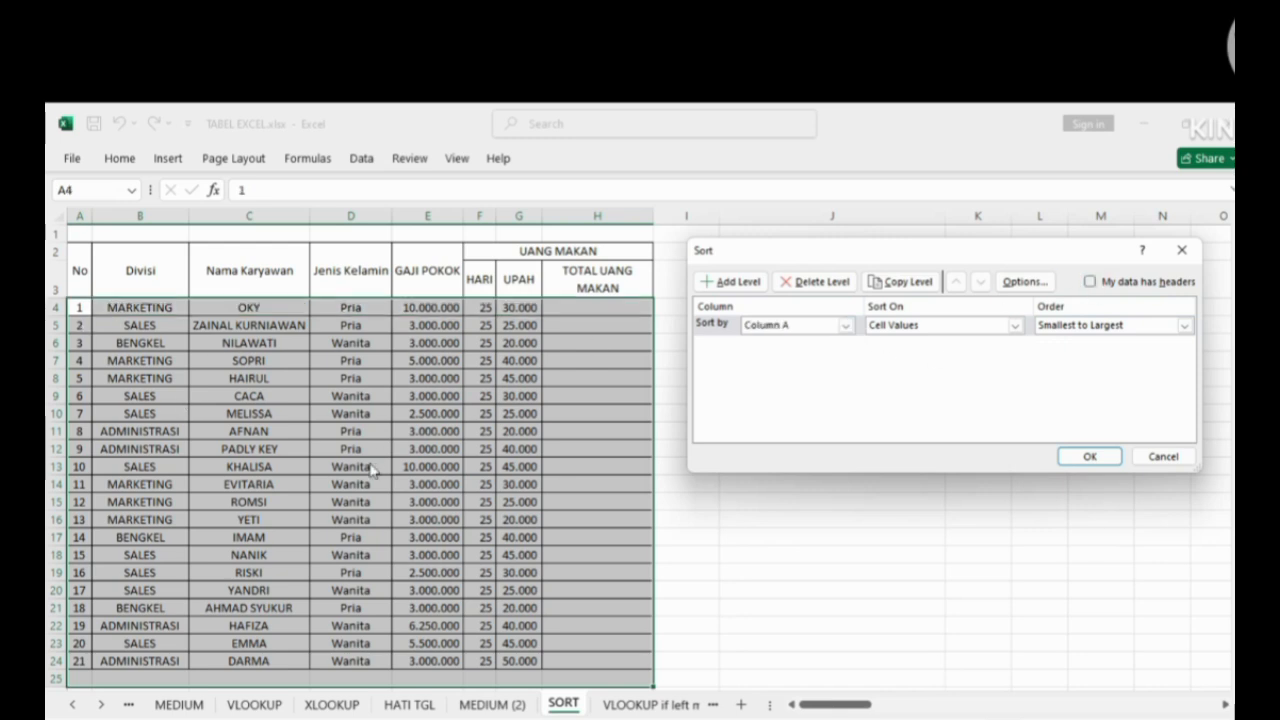
click(1077, 325)
click(1079, 351)
click(1089, 456)
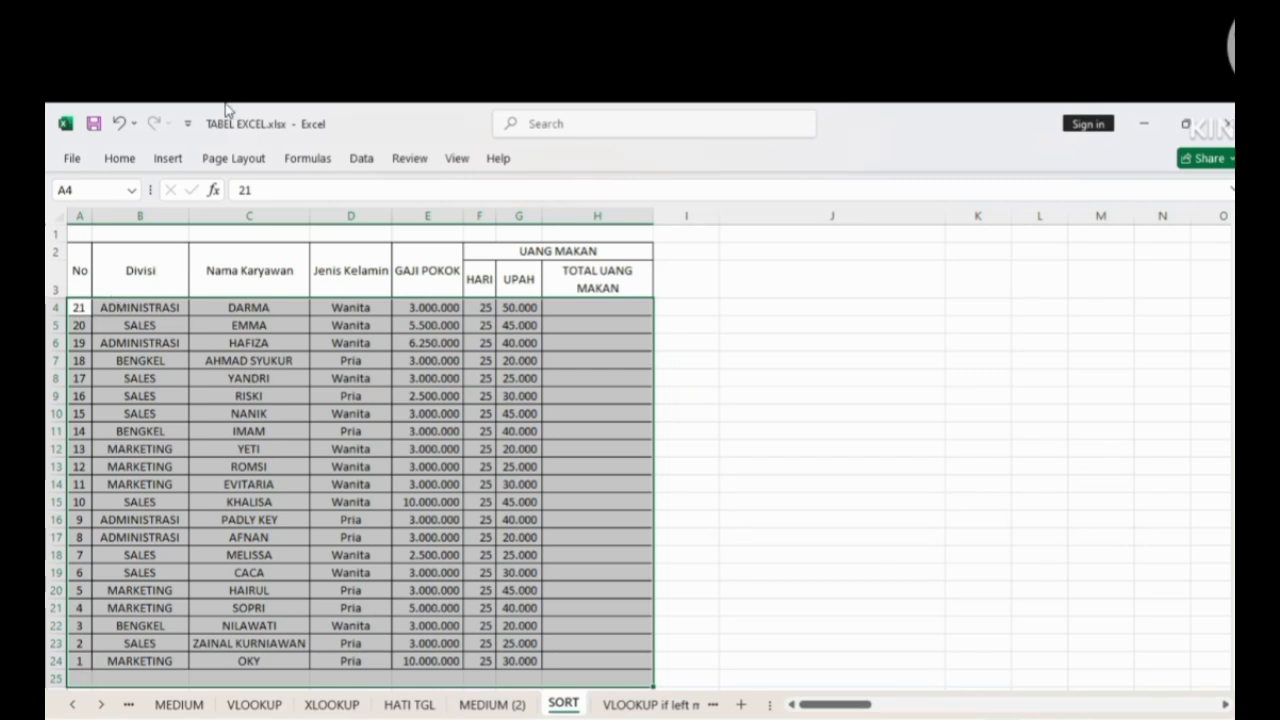
Step: Sort the selected rows by Column A in Smallest to Largest order
click(355, 163)
click(596, 207)
click(1090, 323)
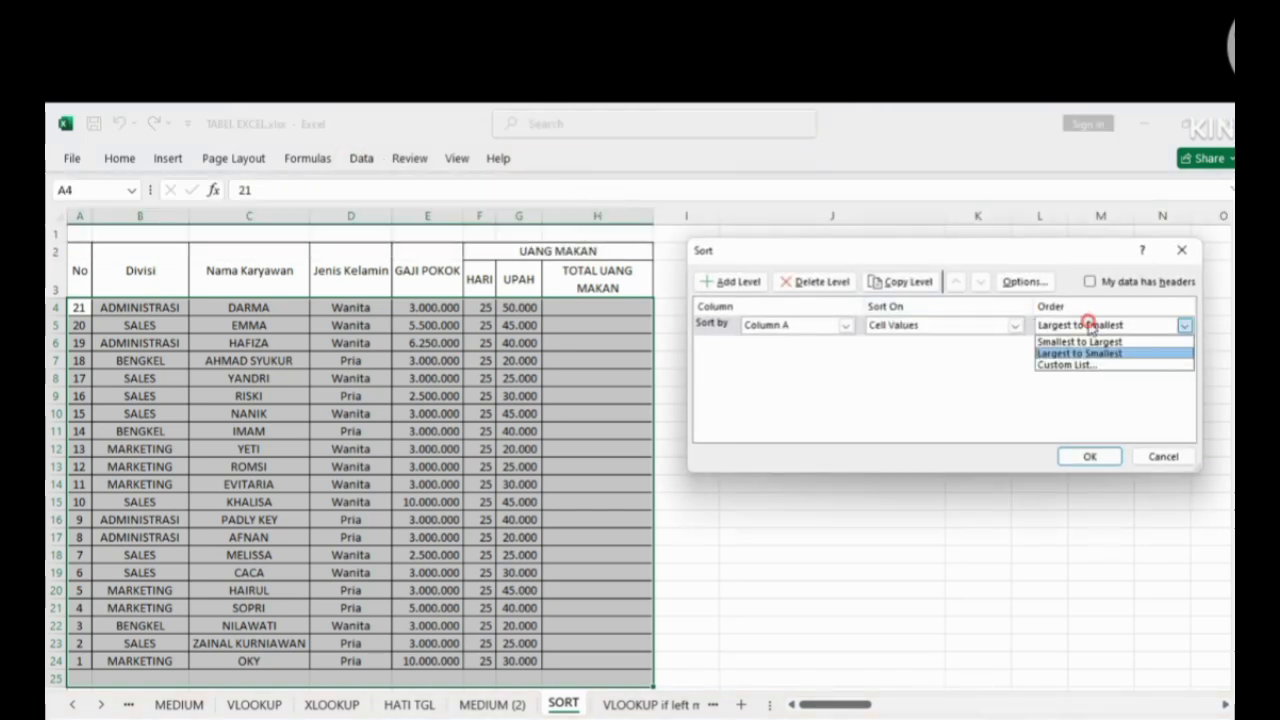
click(1093, 341)
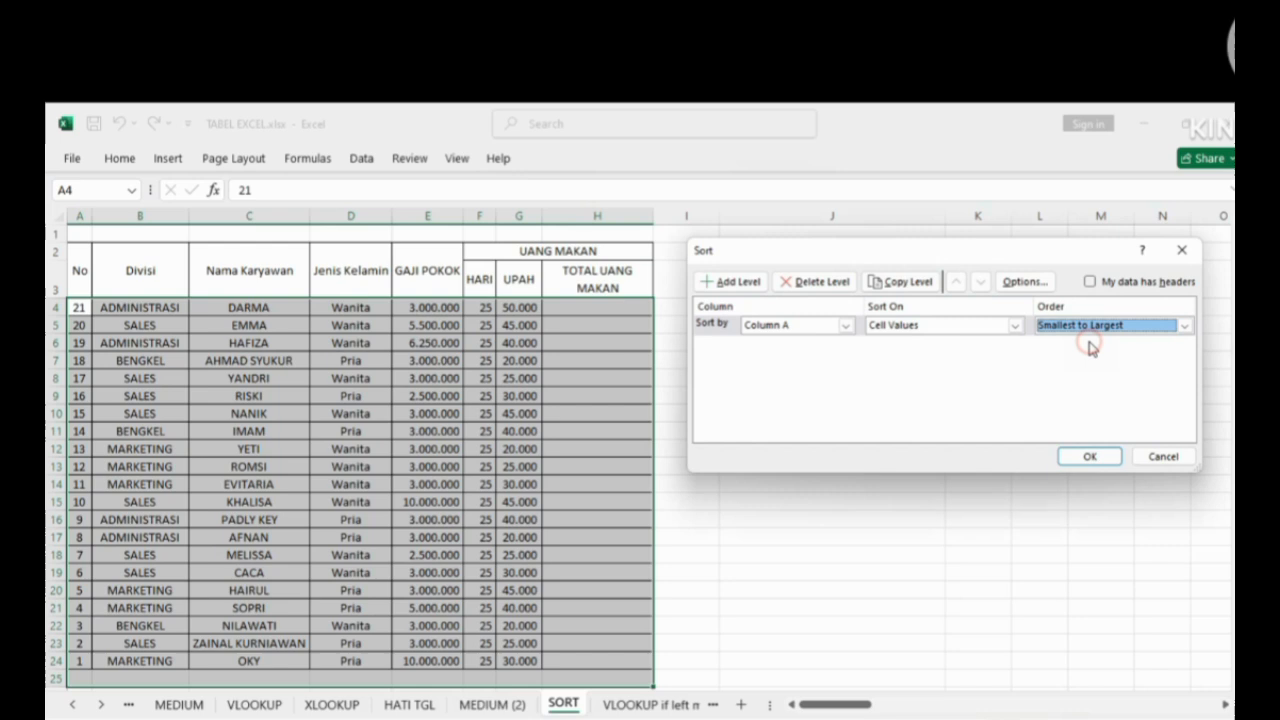
click(1090, 456)
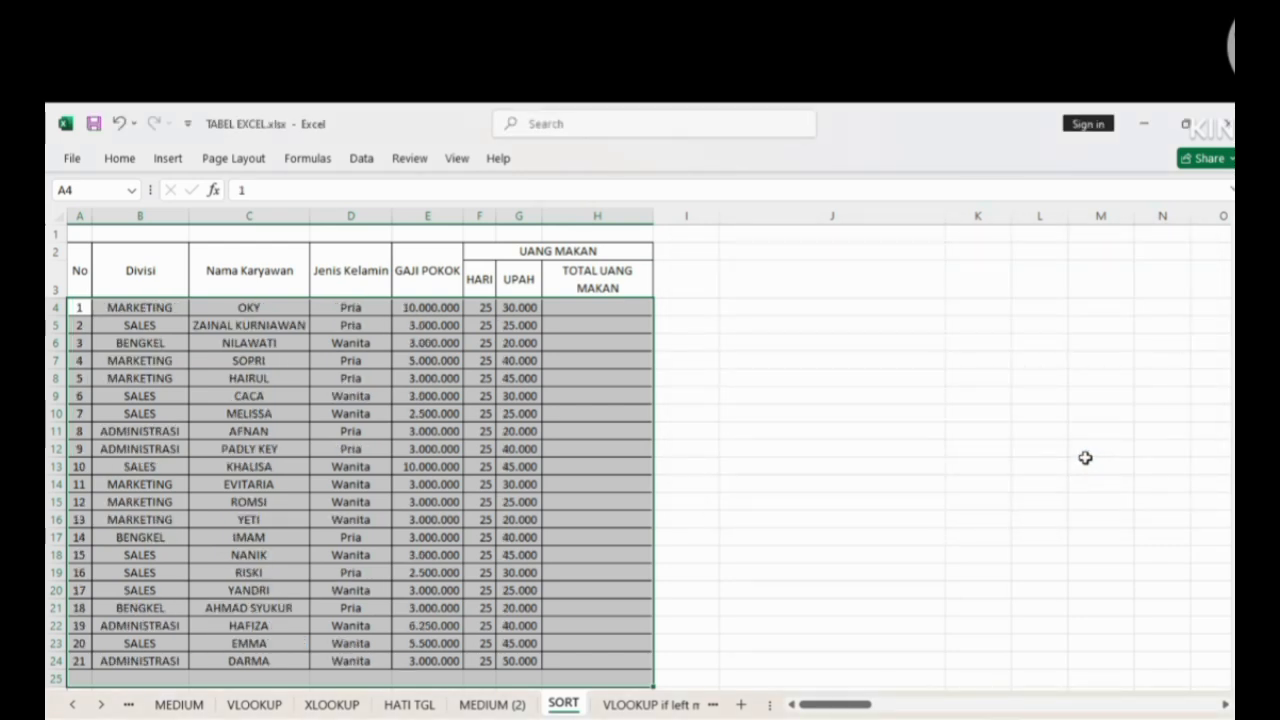
Step: Sort the selected rows by Column B (Divisi) on cell values, A to Z, and look over the reordered table
click(363, 160)
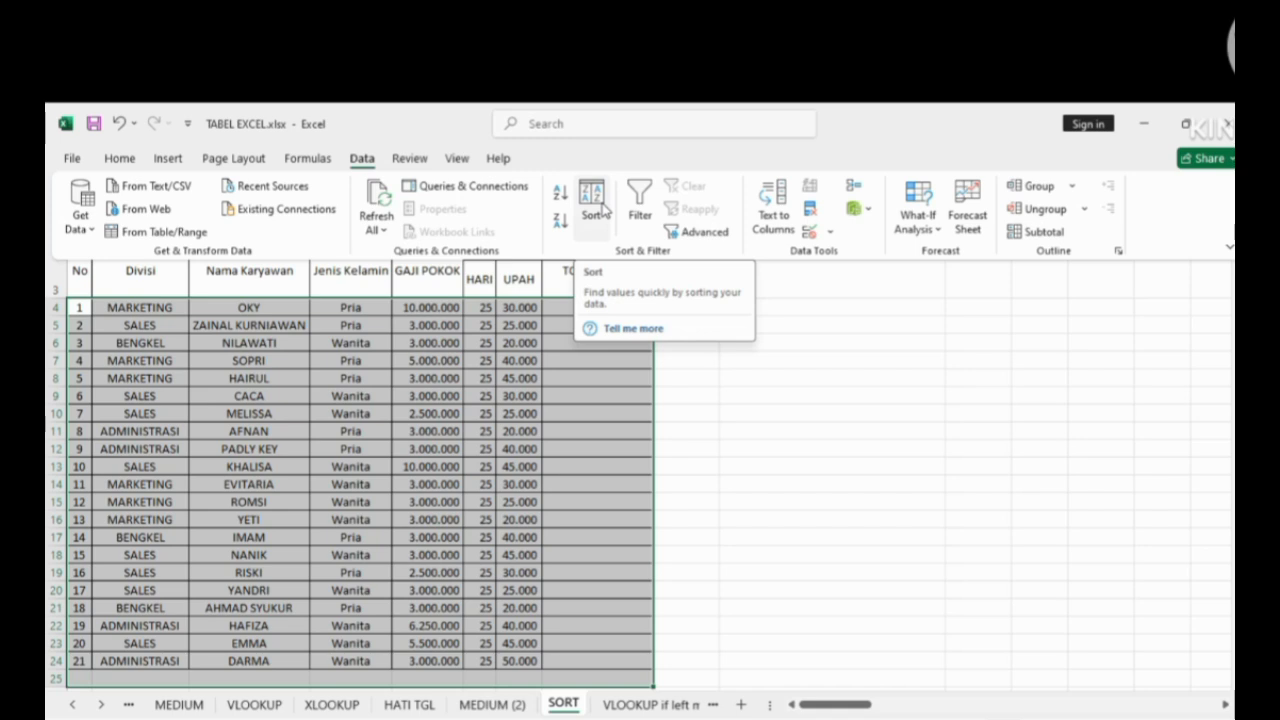
click(603, 207)
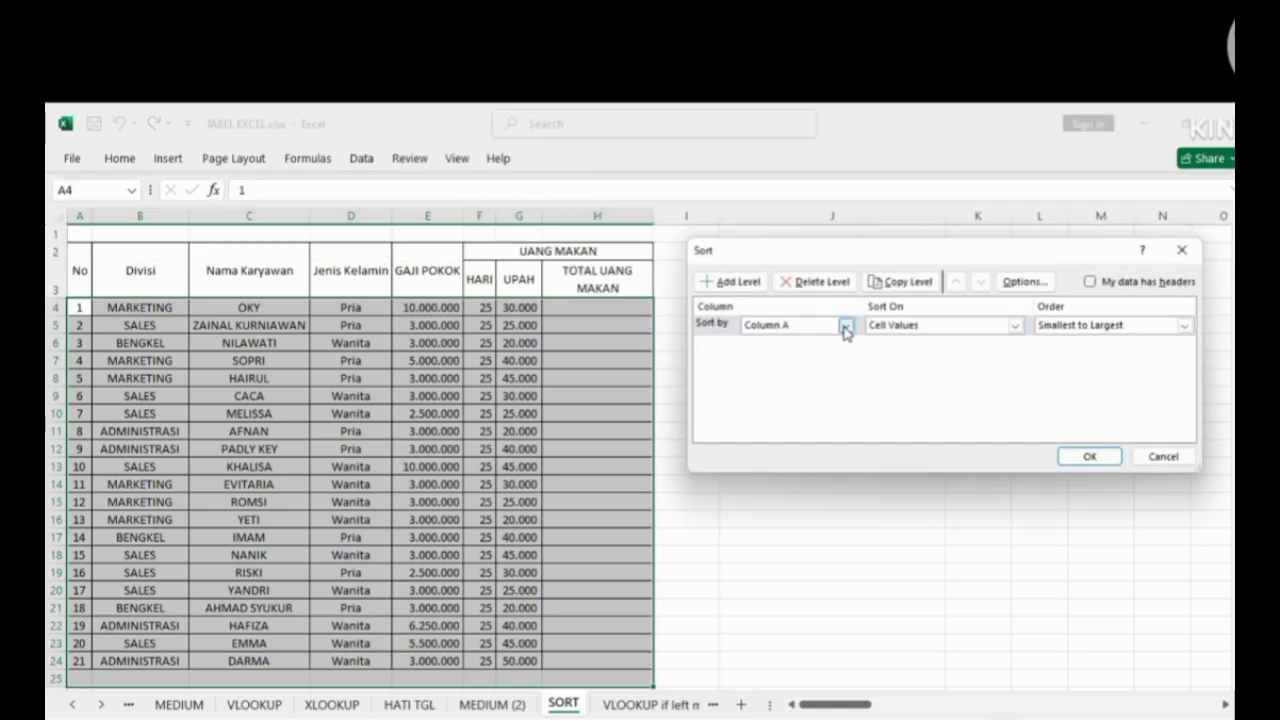
click(845, 327)
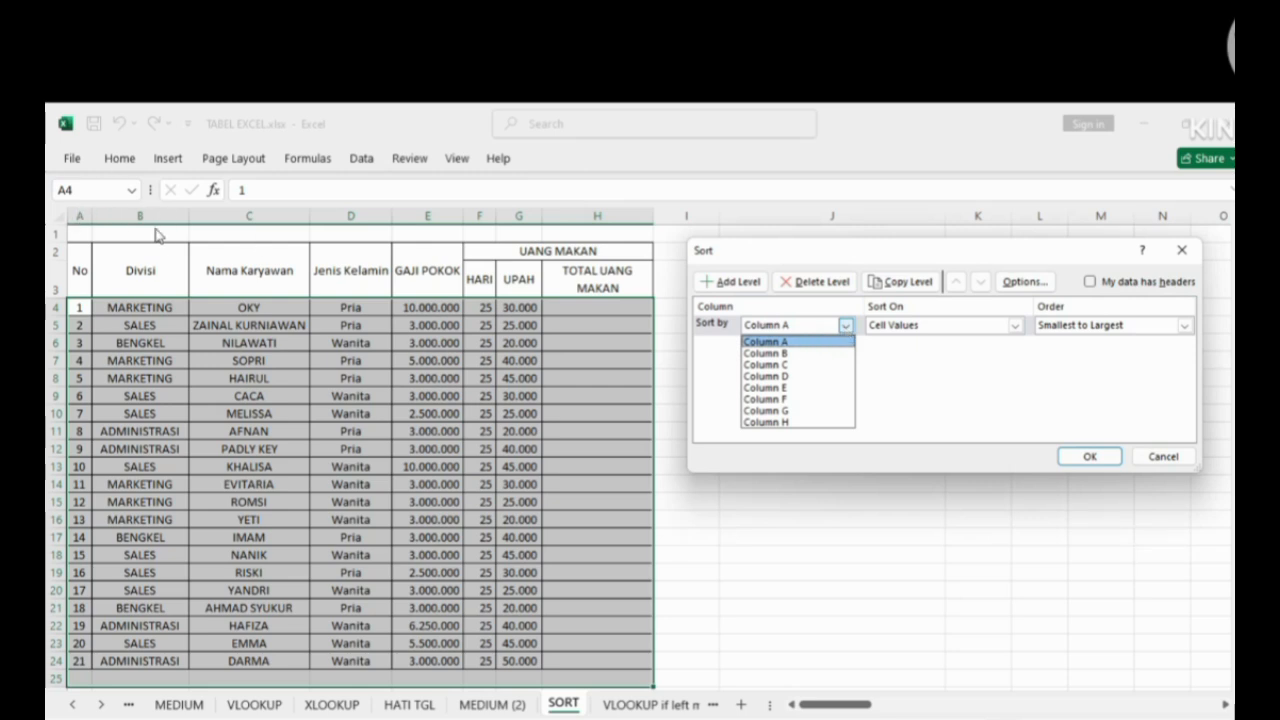
click(765, 353)
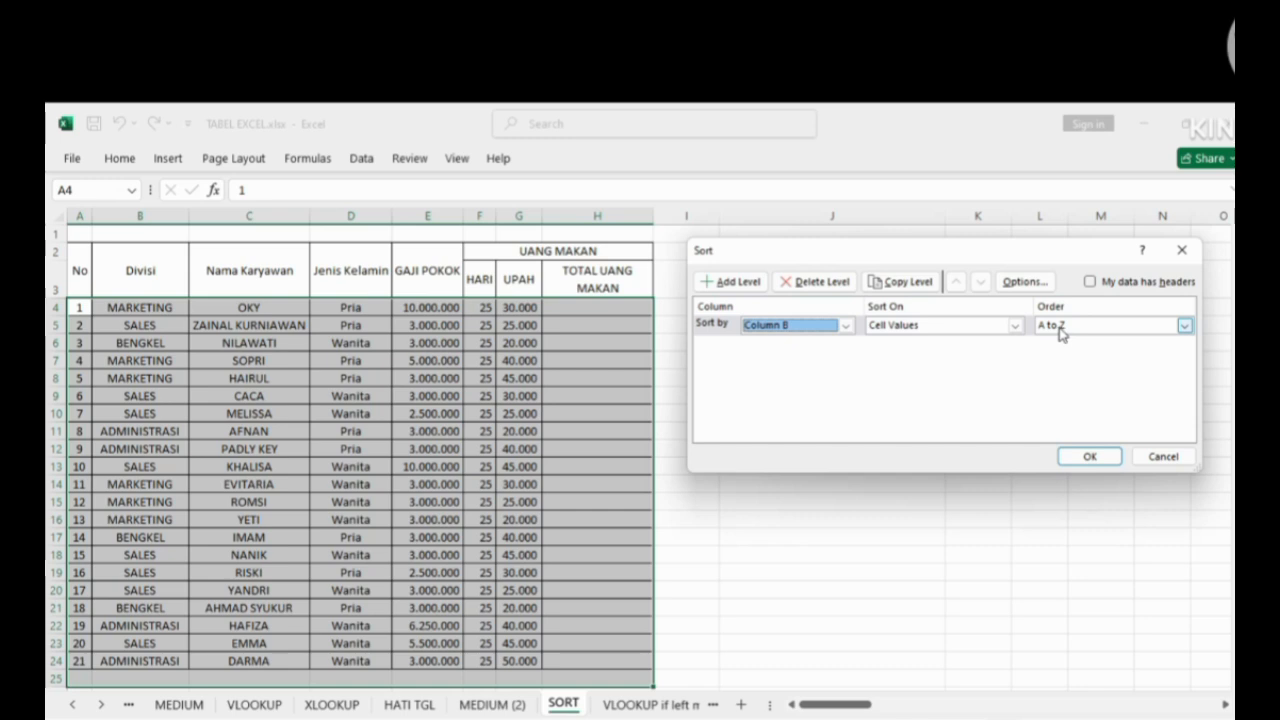
click(1089, 458)
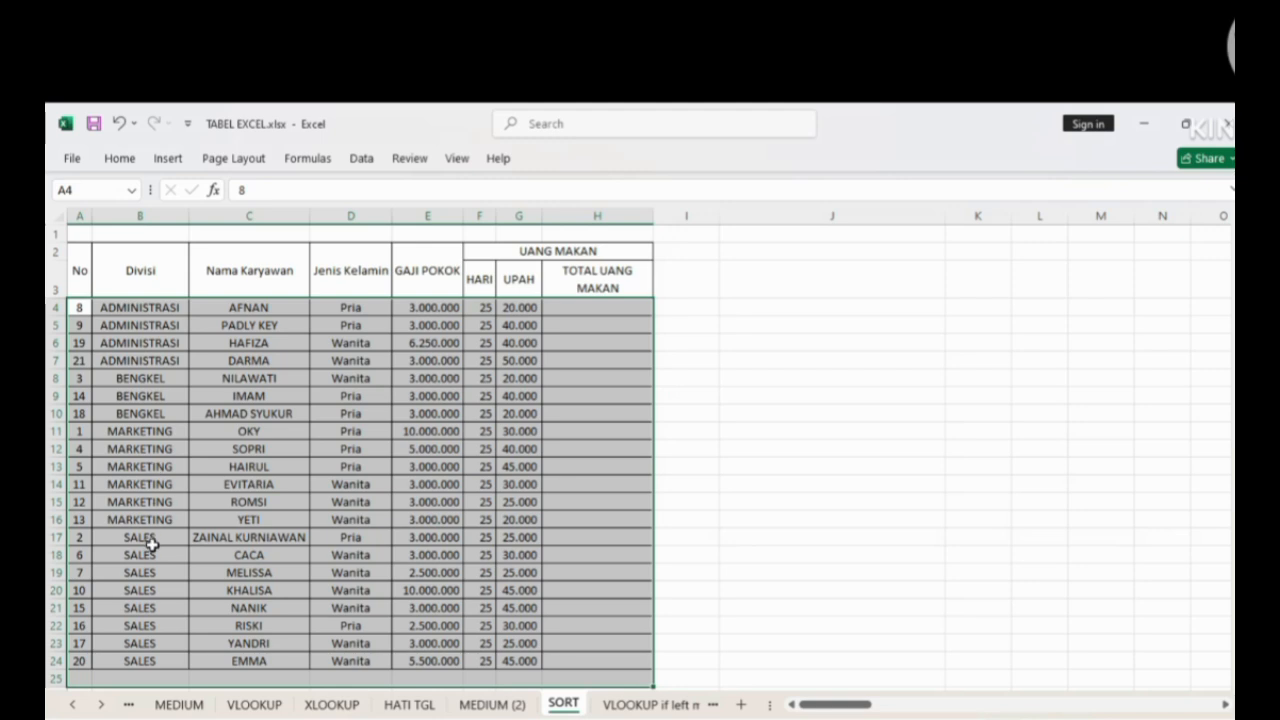
scroll(152, 545, down, 1)
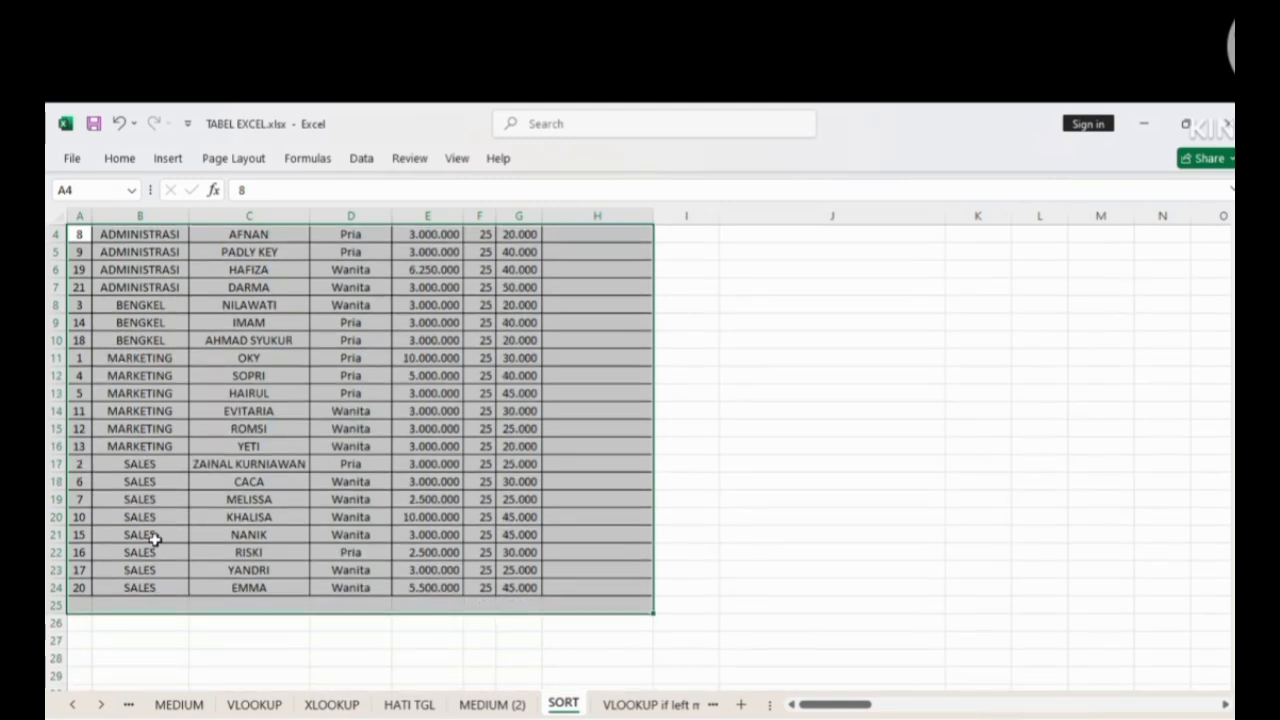
scroll(155, 540, up, 1)
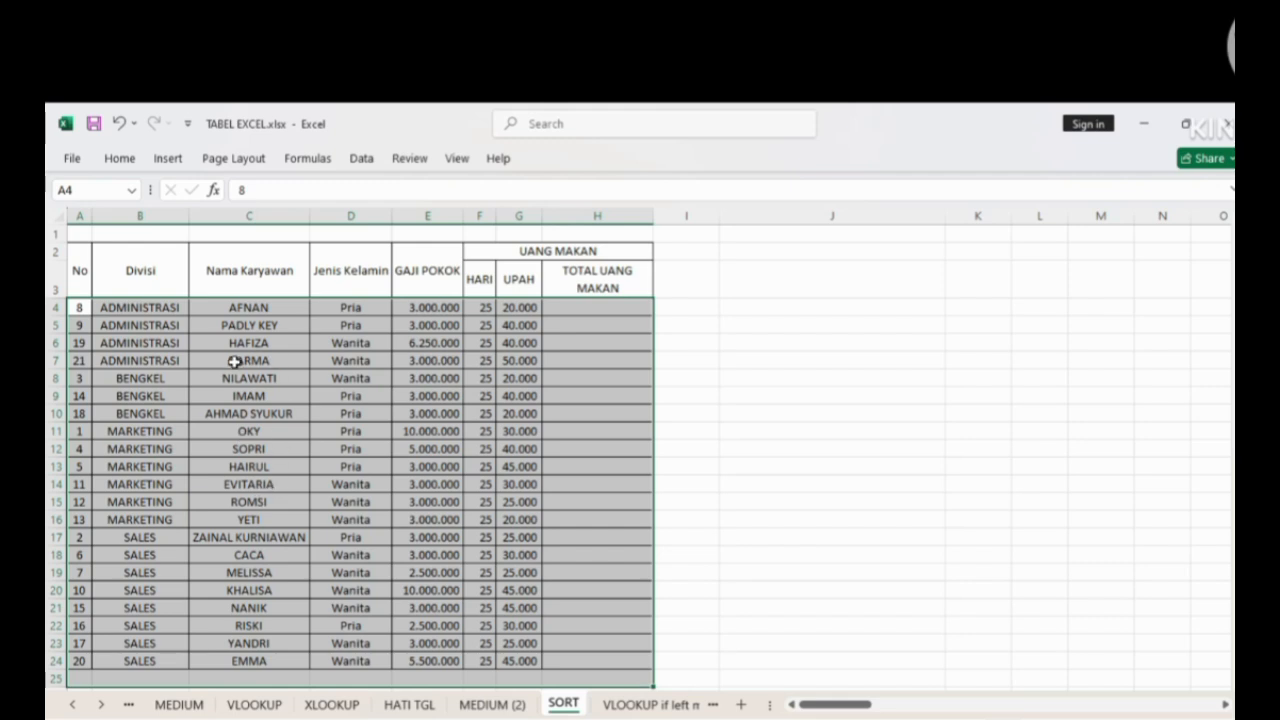
Step: Add a second sort level on Column C, cell values, A to Z, below Column B and sort the selected rows
click(345, 162)
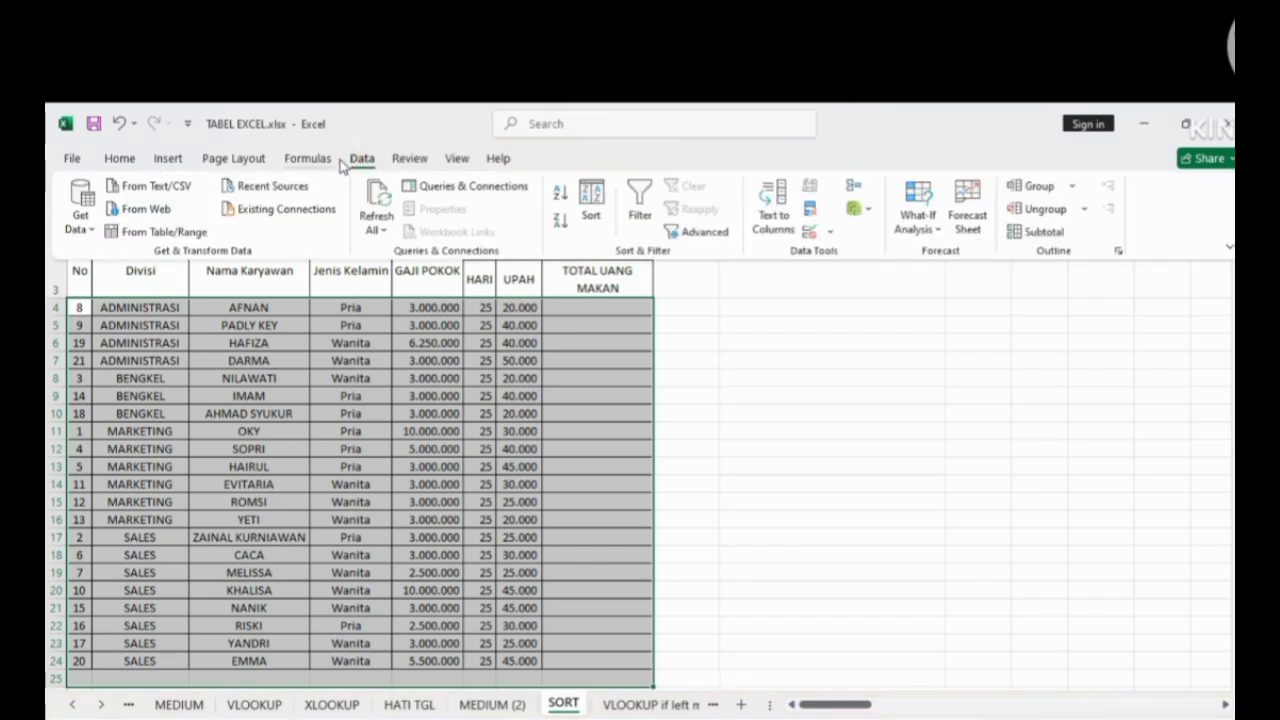
click(591, 205)
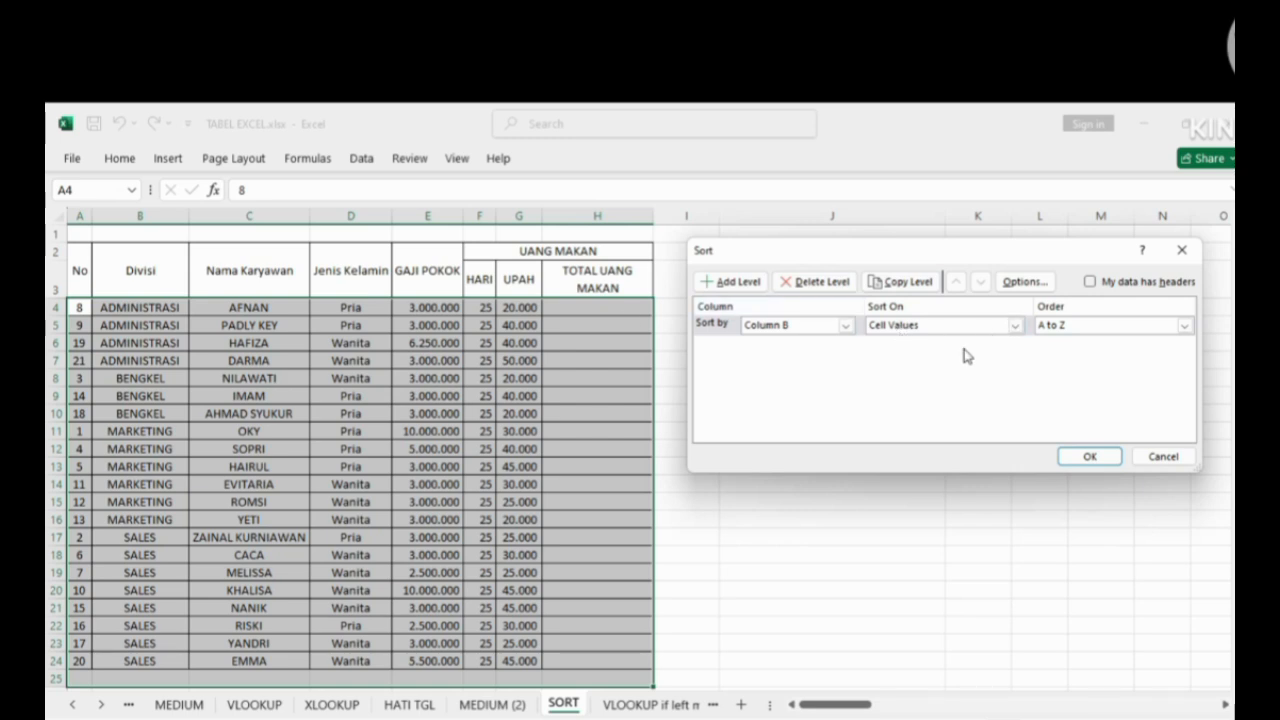
click(1016, 327)
click(1040, 400)
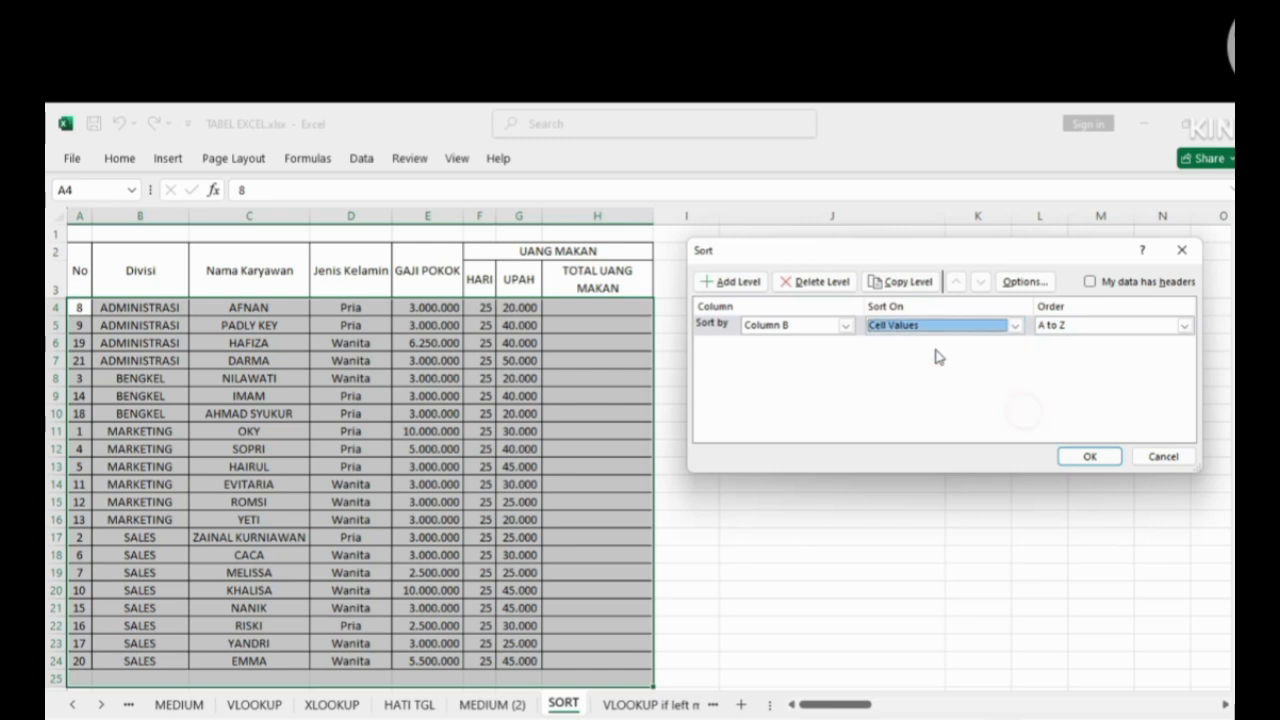
click(751, 284)
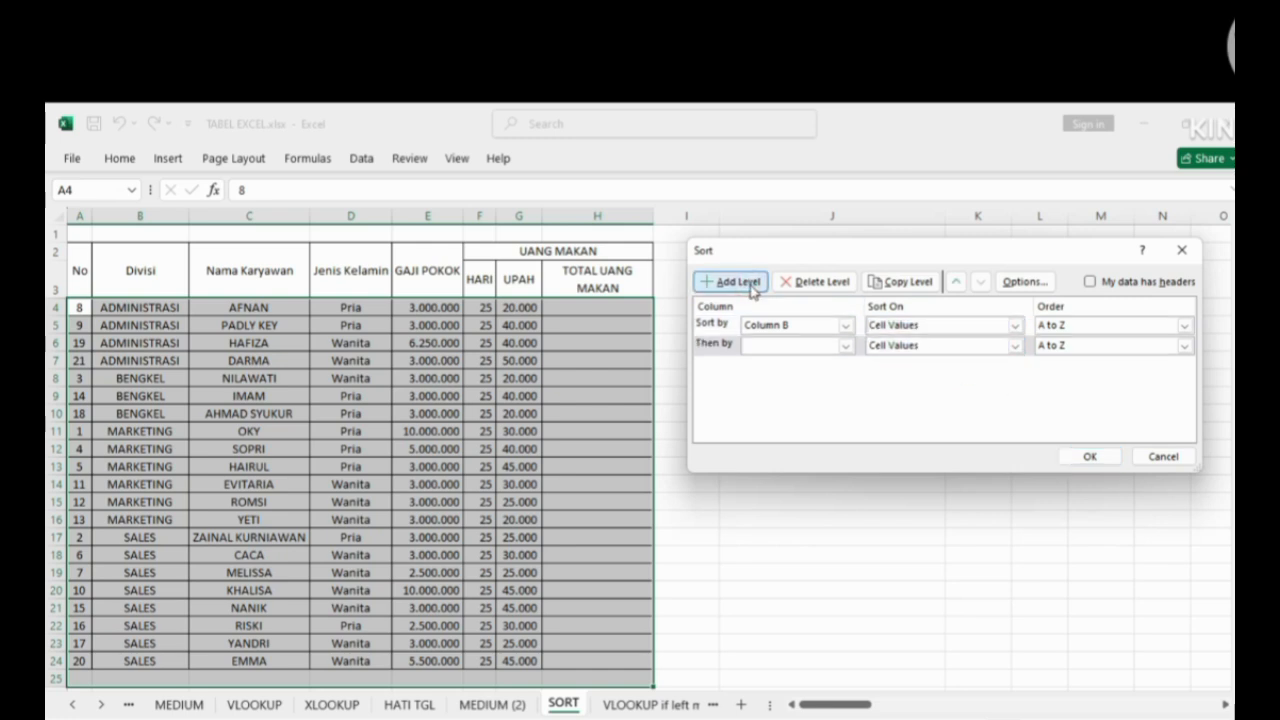
click(845, 346)
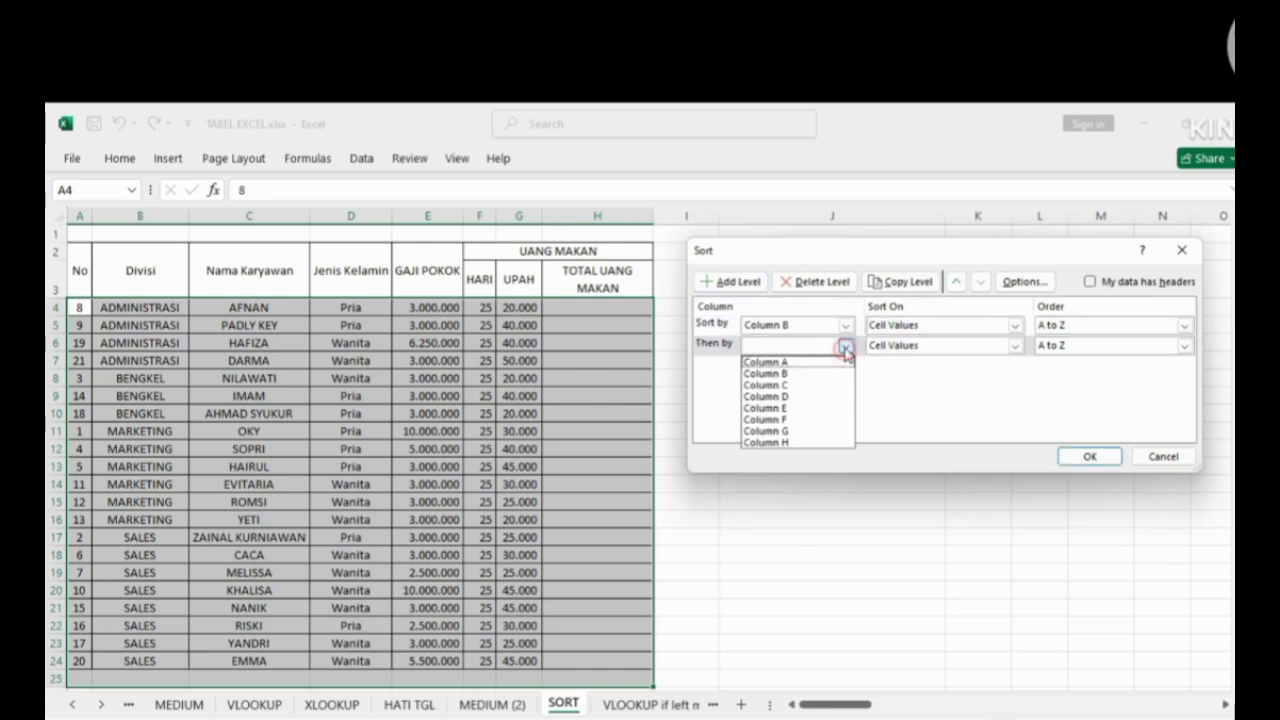
click(799, 385)
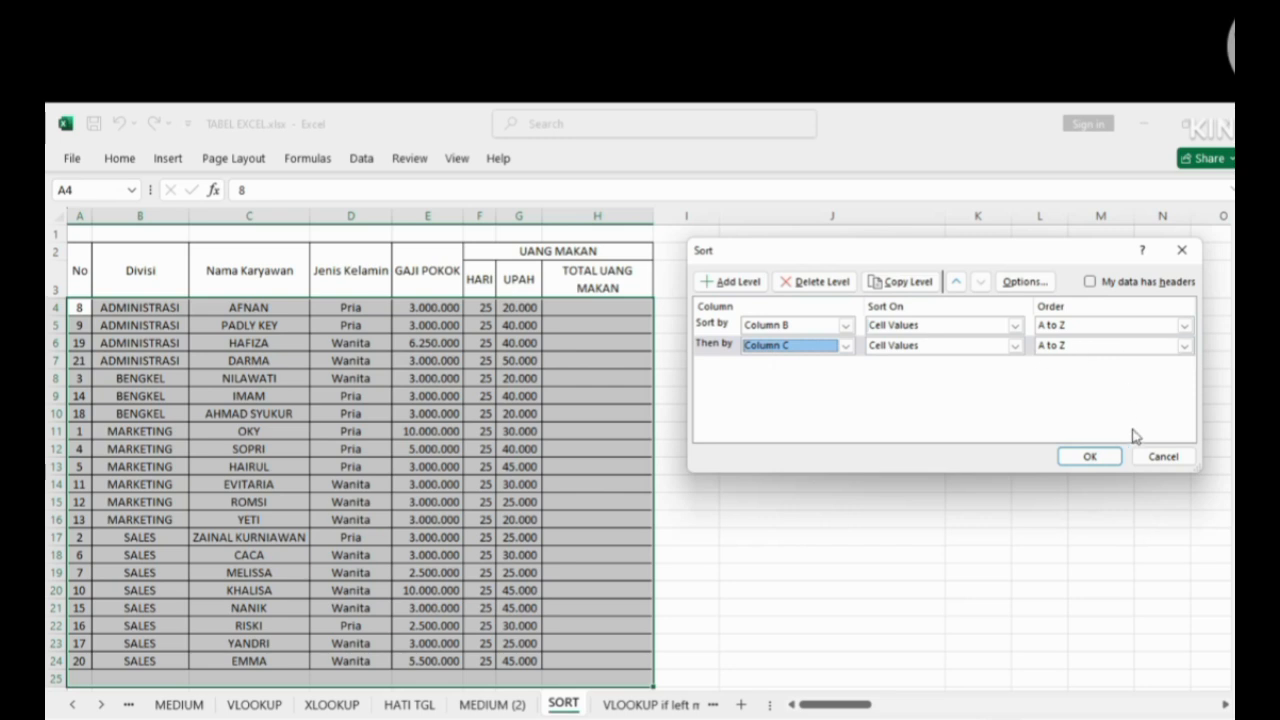
click(1090, 457)
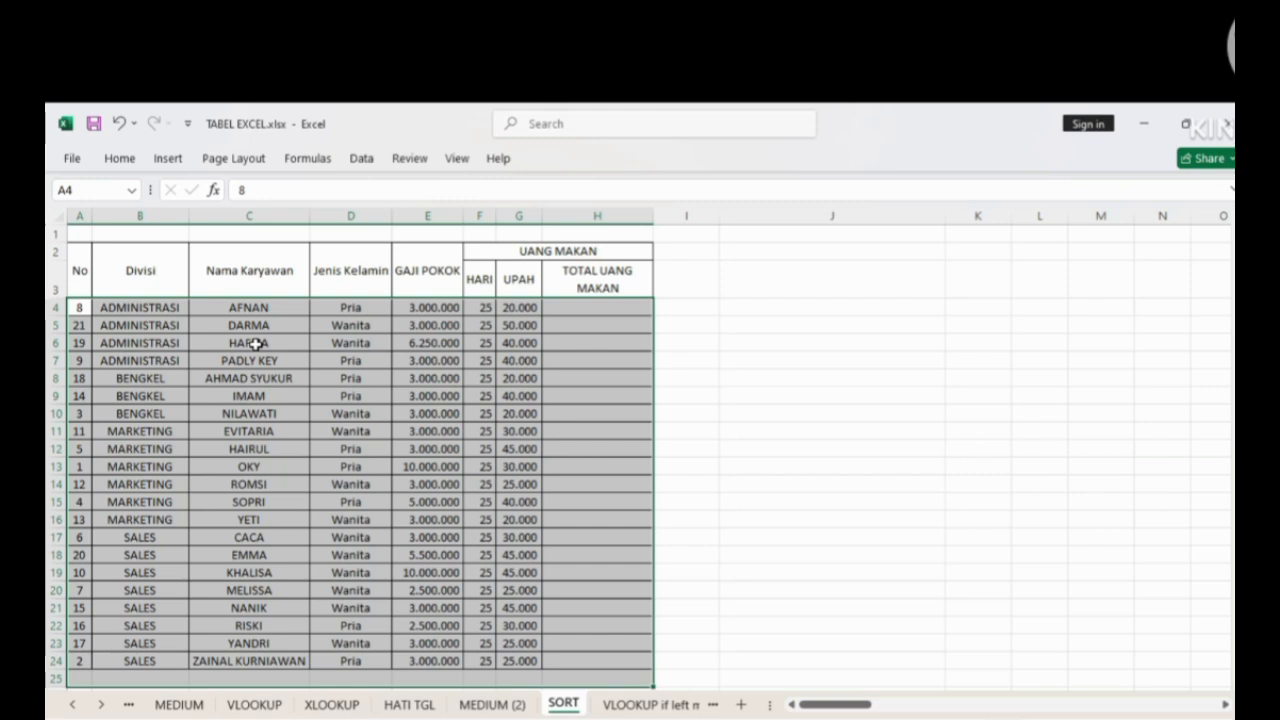
Step: Change the second sort level to Column E, Smallest to Largest, and re-sort the selected rows
click(352, 162)
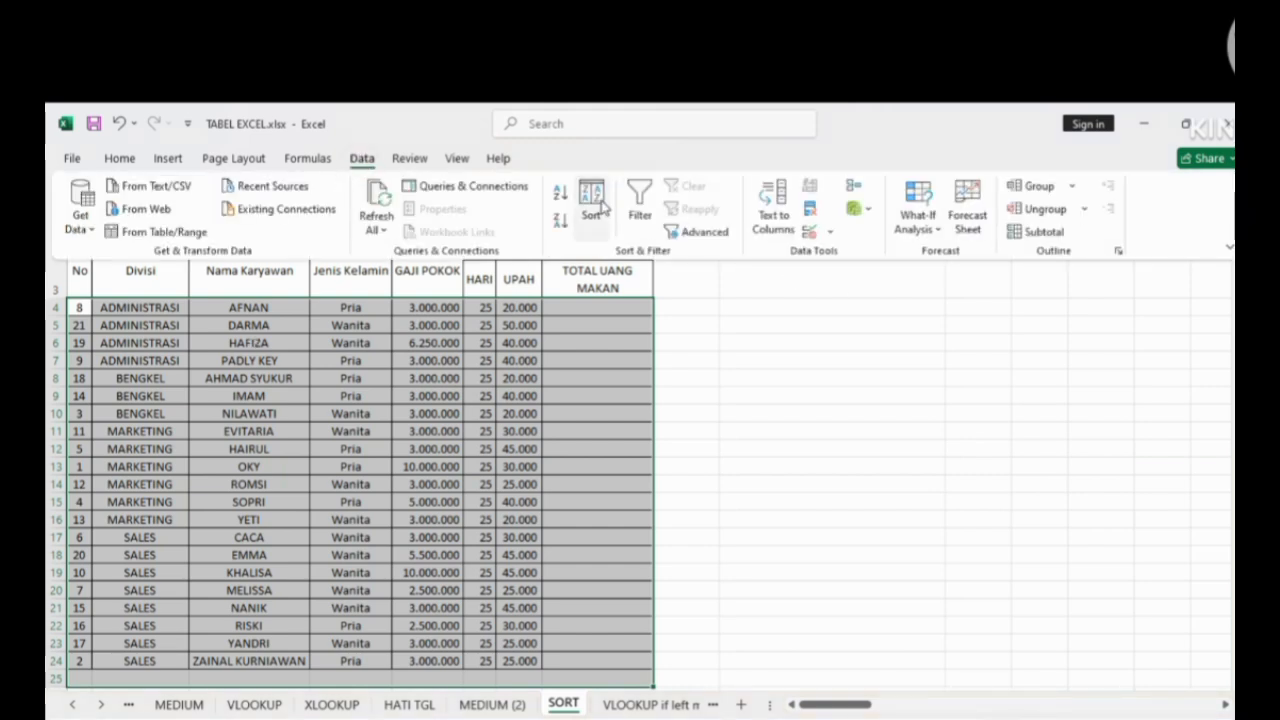
click(594, 205)
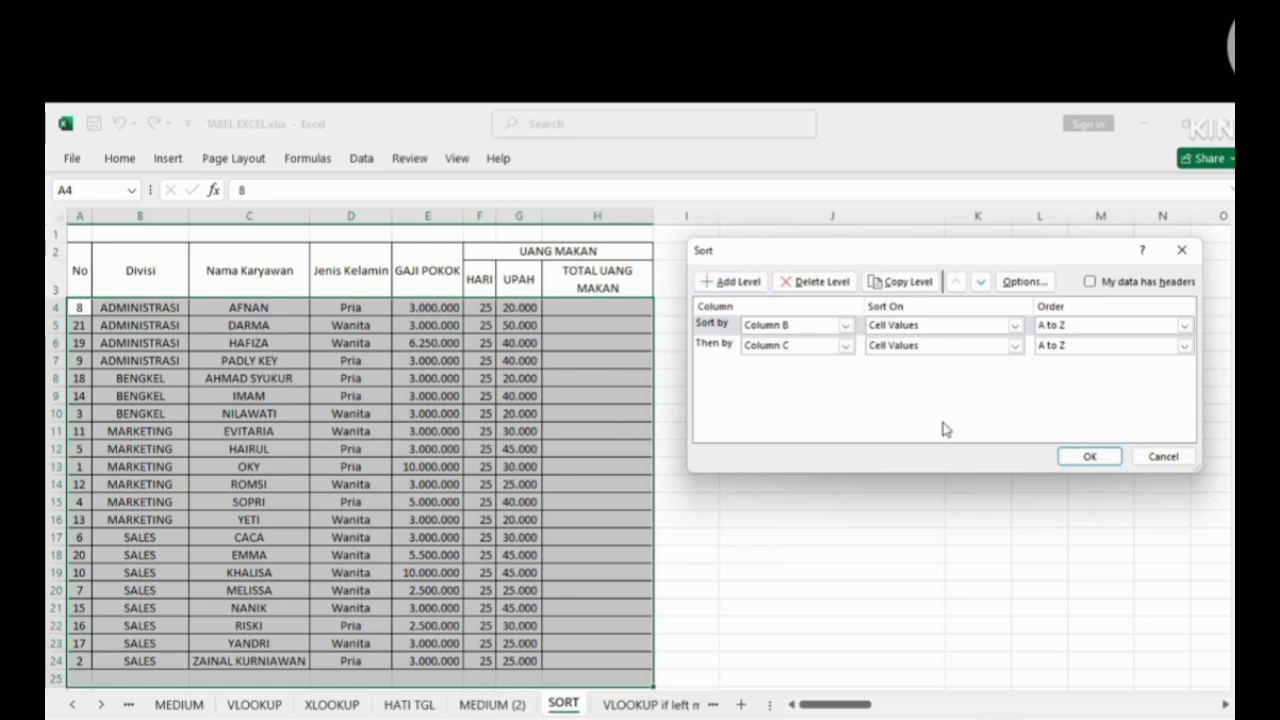
click(845, 347)
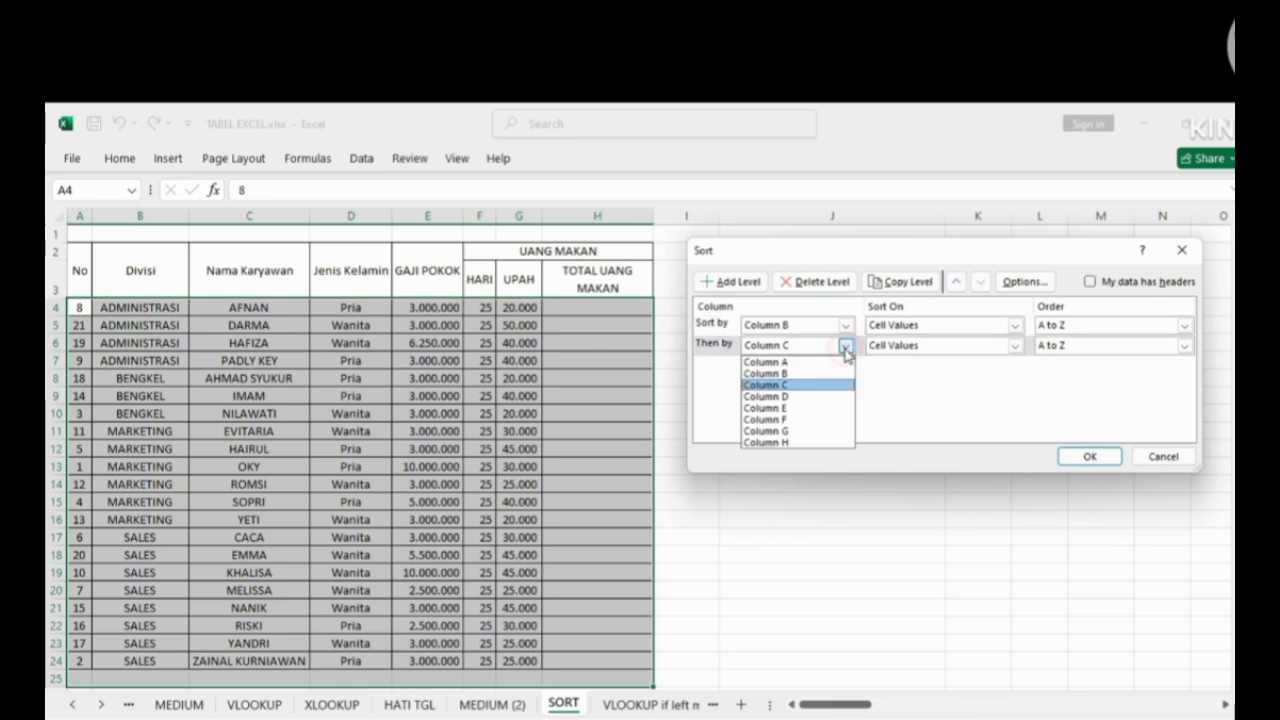
click(800, 408)
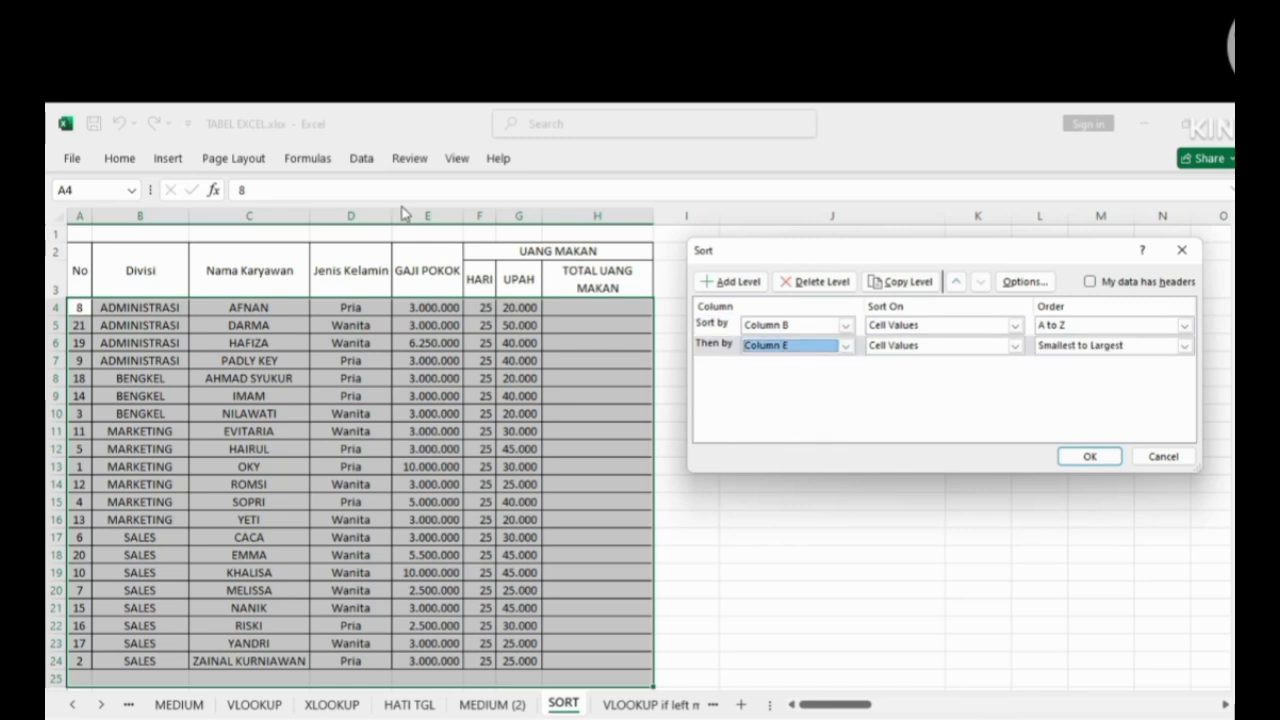
click(1089, 456)
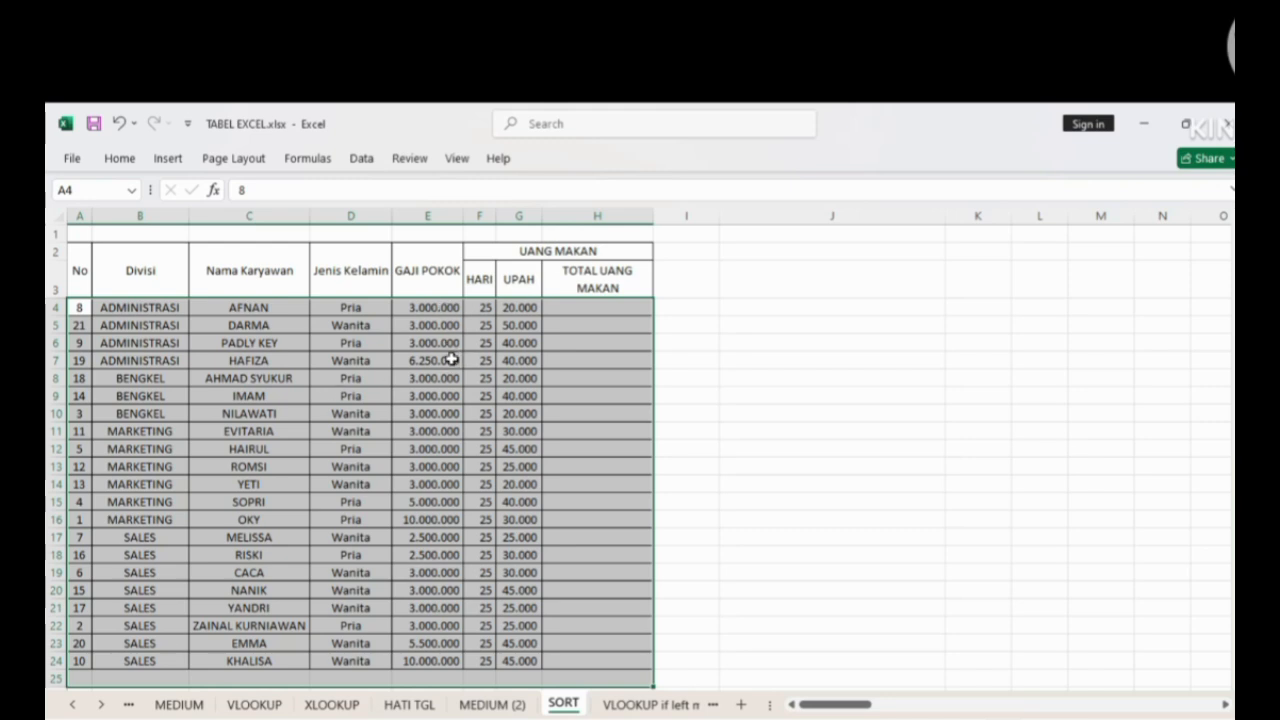
Step: Re-sort the rows with the Column E level set to Largest to Smallest and look over the reordered table
click(364, 158)
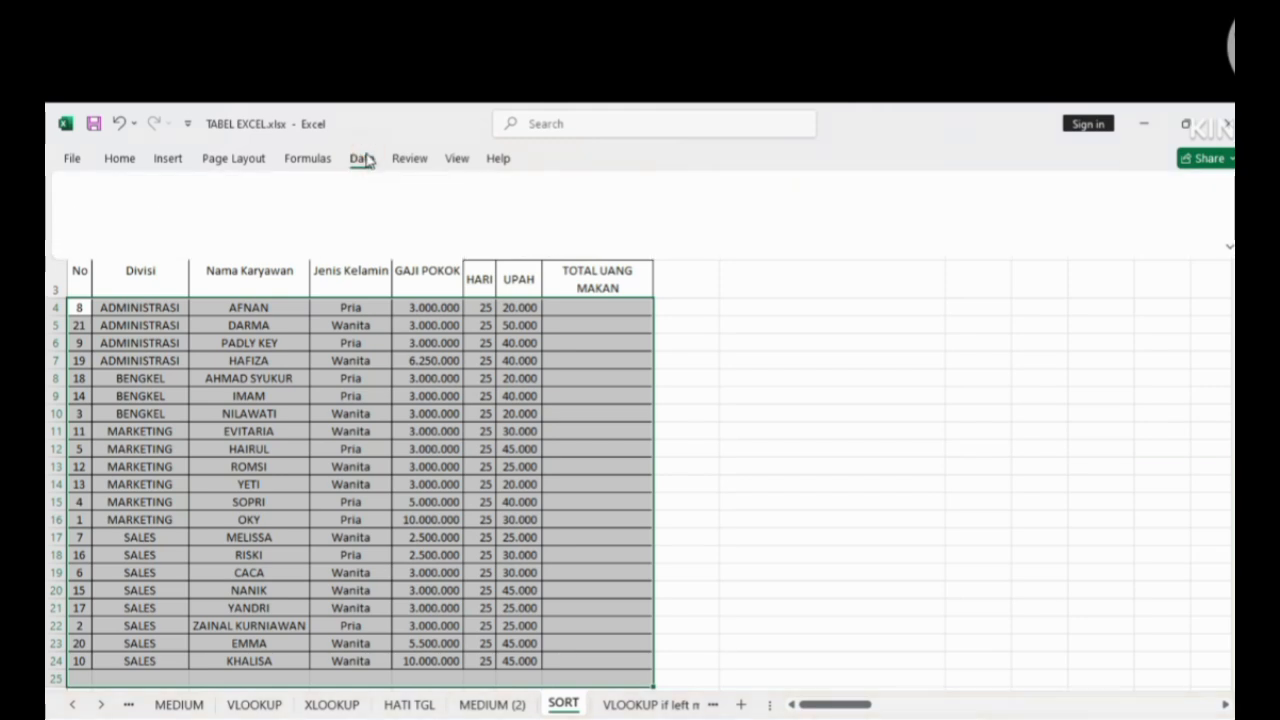
click(591, 205)
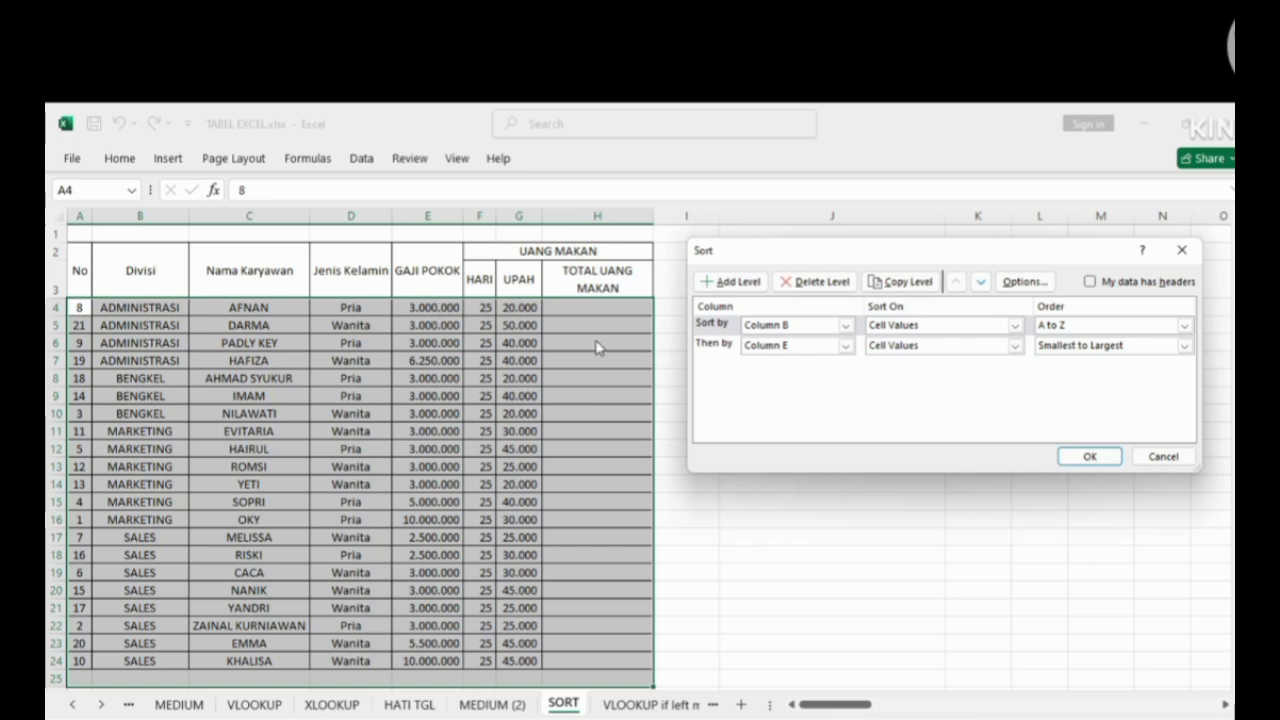
click(1111, 347)
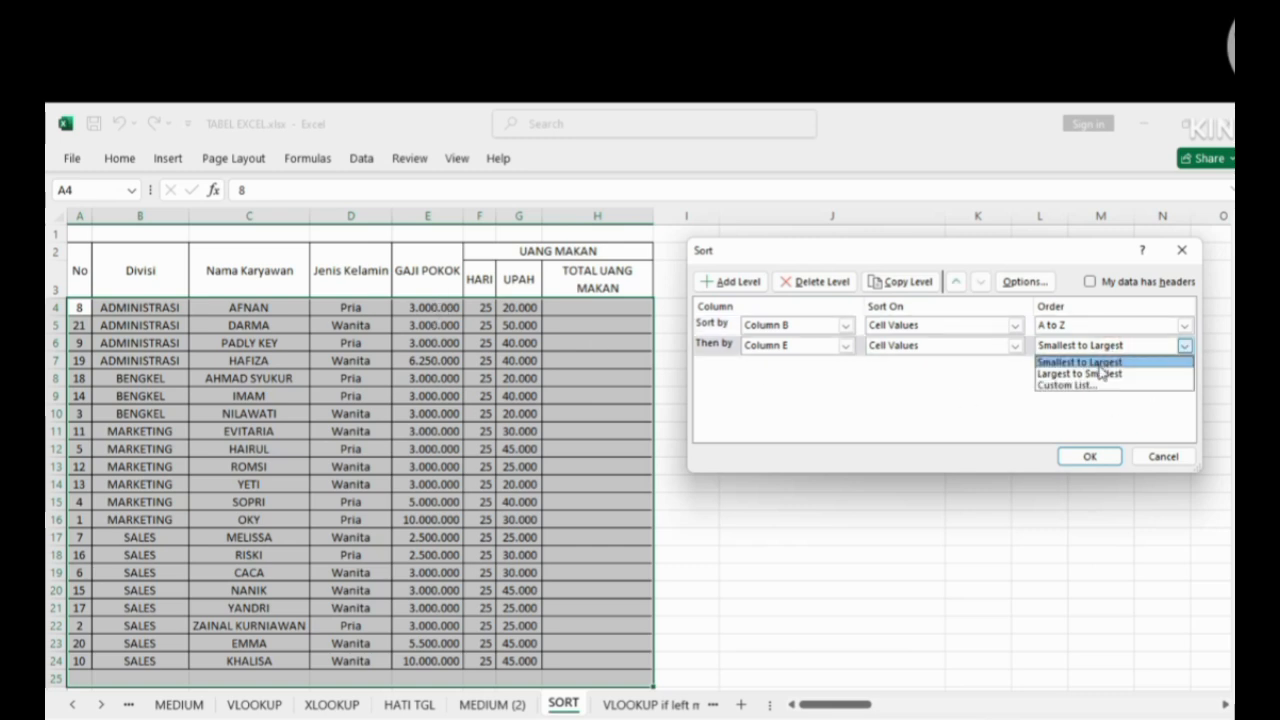
click(1101, 373)
click(1092, 455)
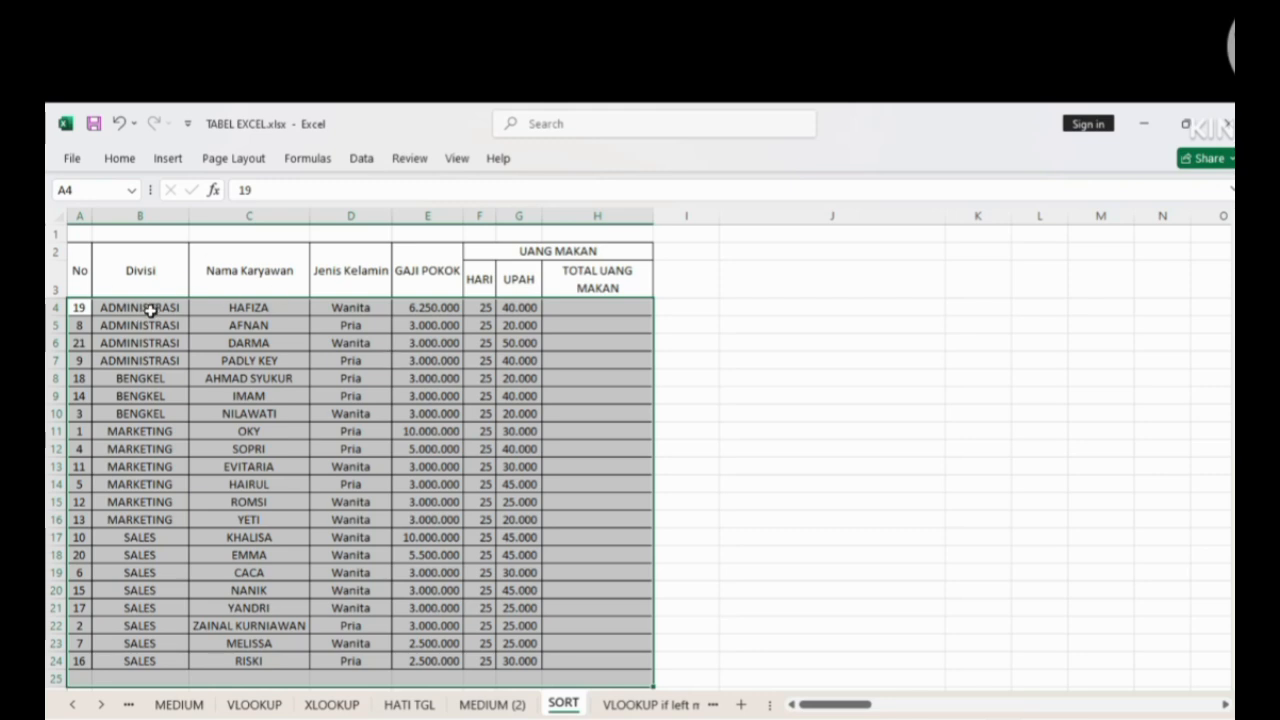
scroll(556, 357, down, 1)
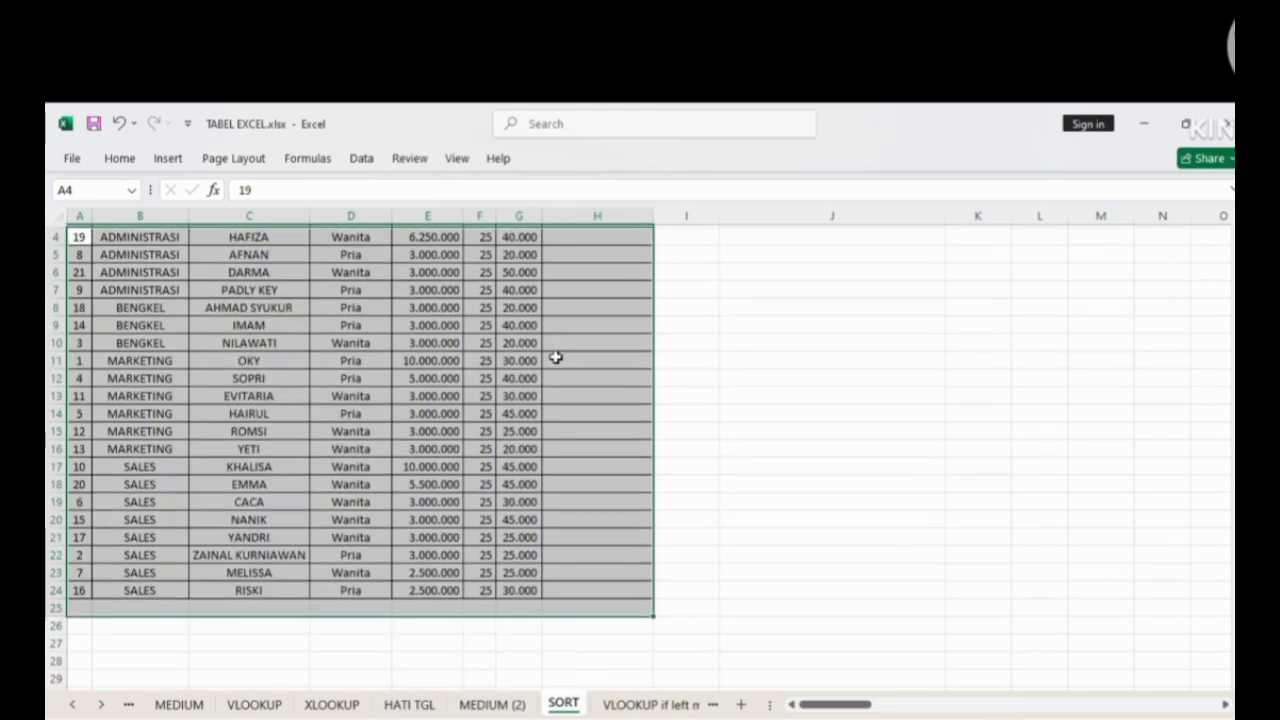
scroll(143, 220, up, 1)
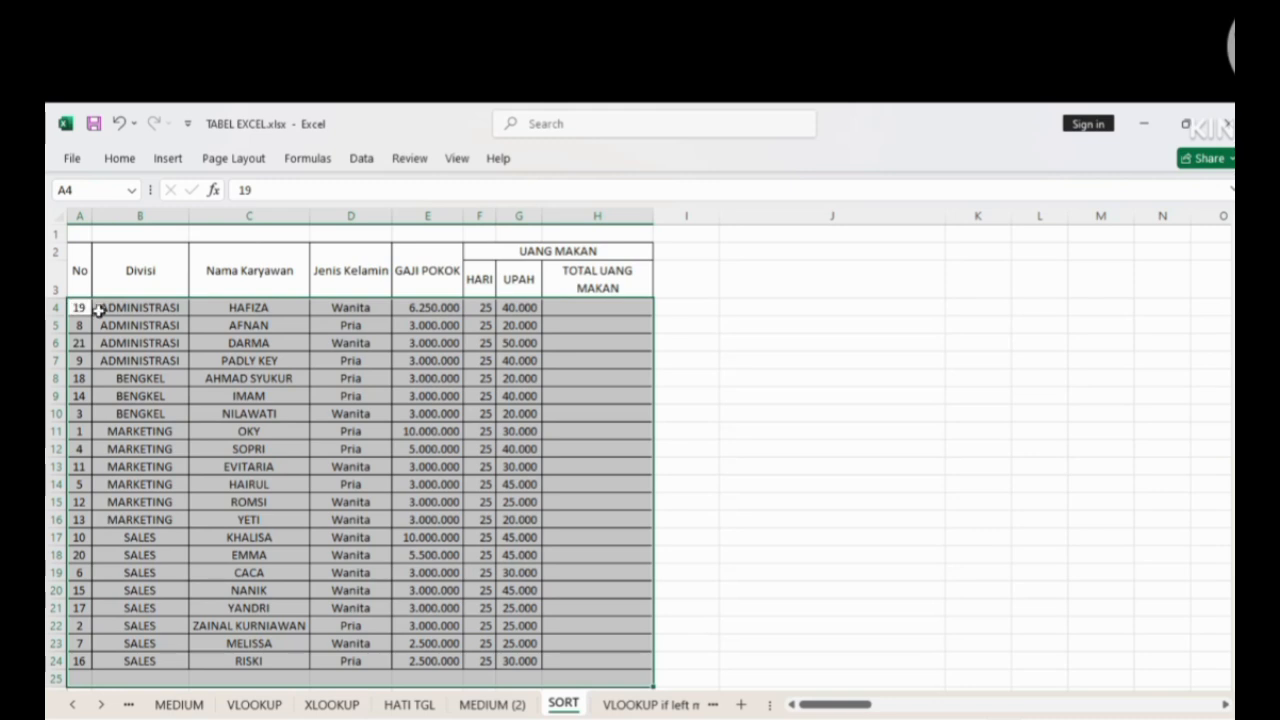
Step: Enter 1 in cell A4 and 2 in cell A5 of the No column
click(80, 303)
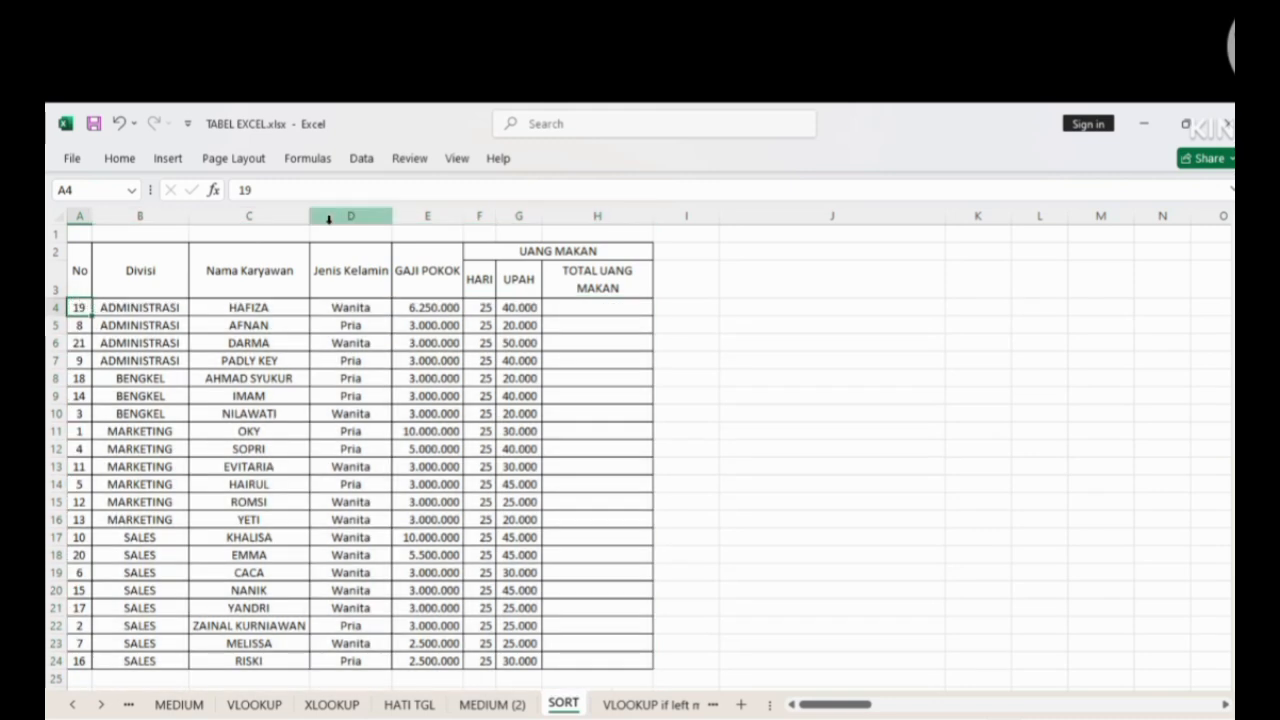
text(1)
key(Return)
text(2)
Step: Fill the number series from A4:A5 down the No column to row 23, and undo the fill
drag(80, 308, 119, 663)
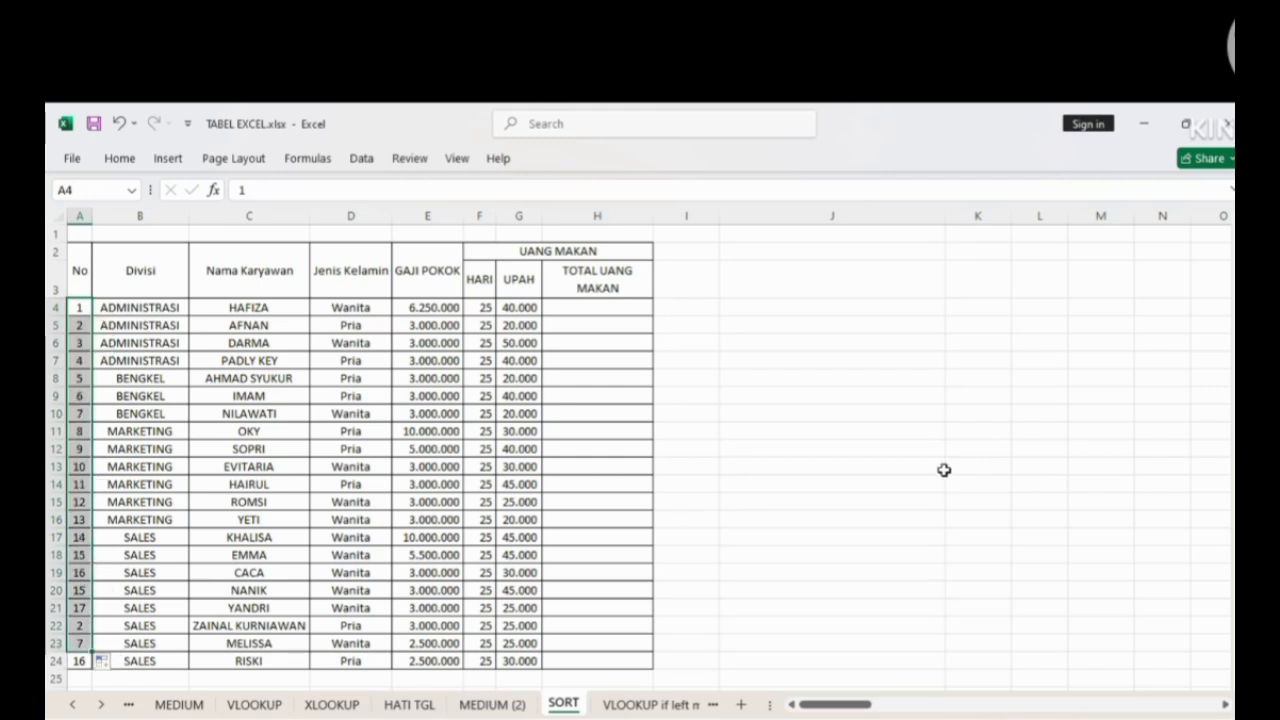
click(1021, 431)
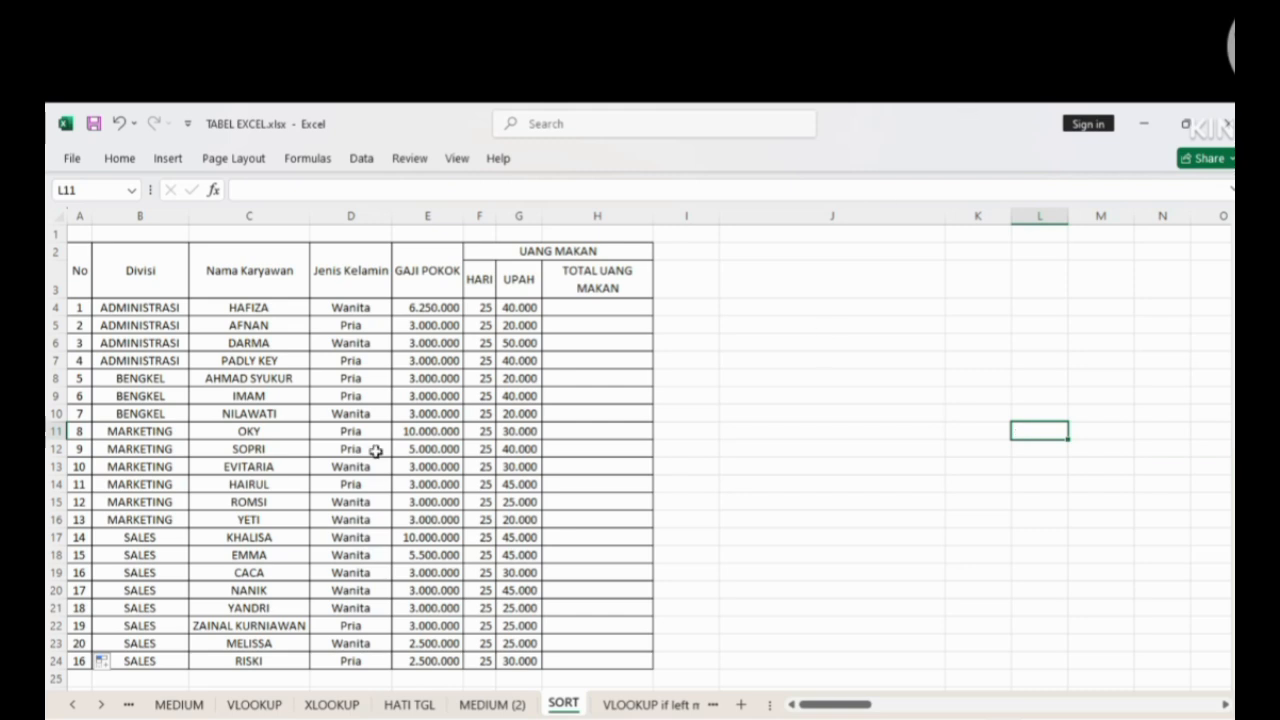
key(ctrl+z)
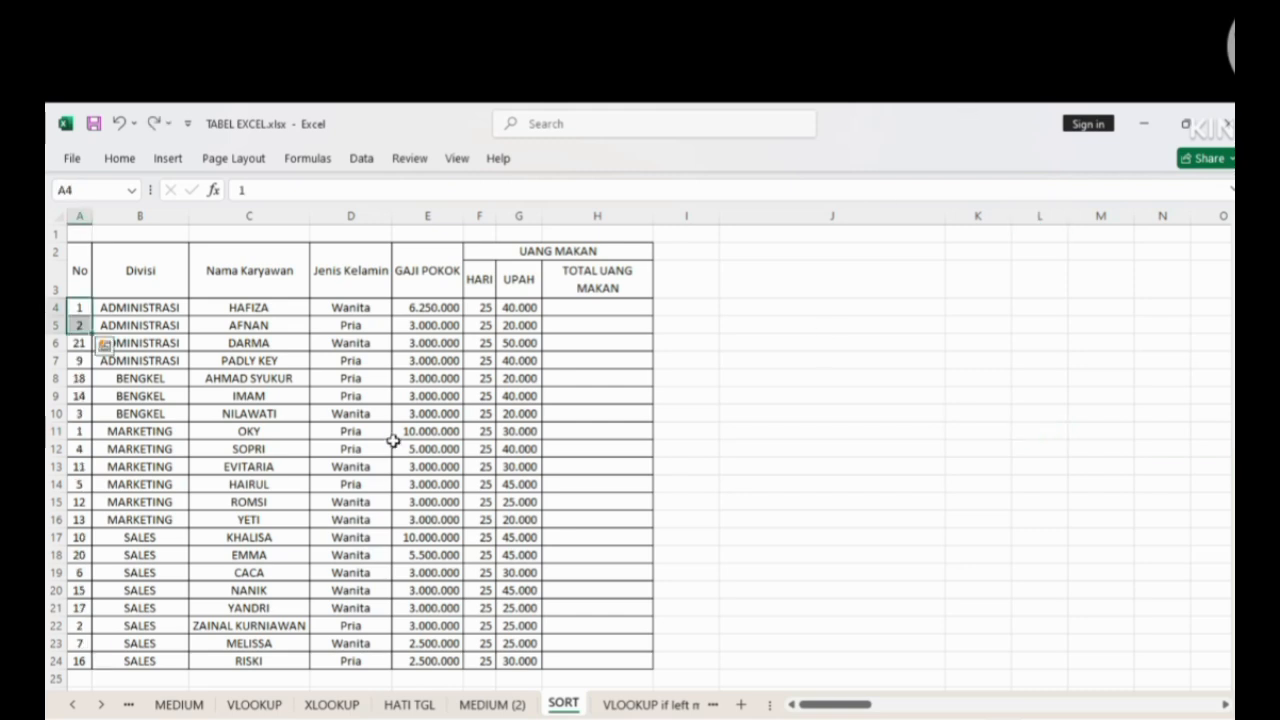
Step: Select the data rows A4:H24 and delete both existing levels in the Sort dialog
click(110, 310)
click(85, 310)
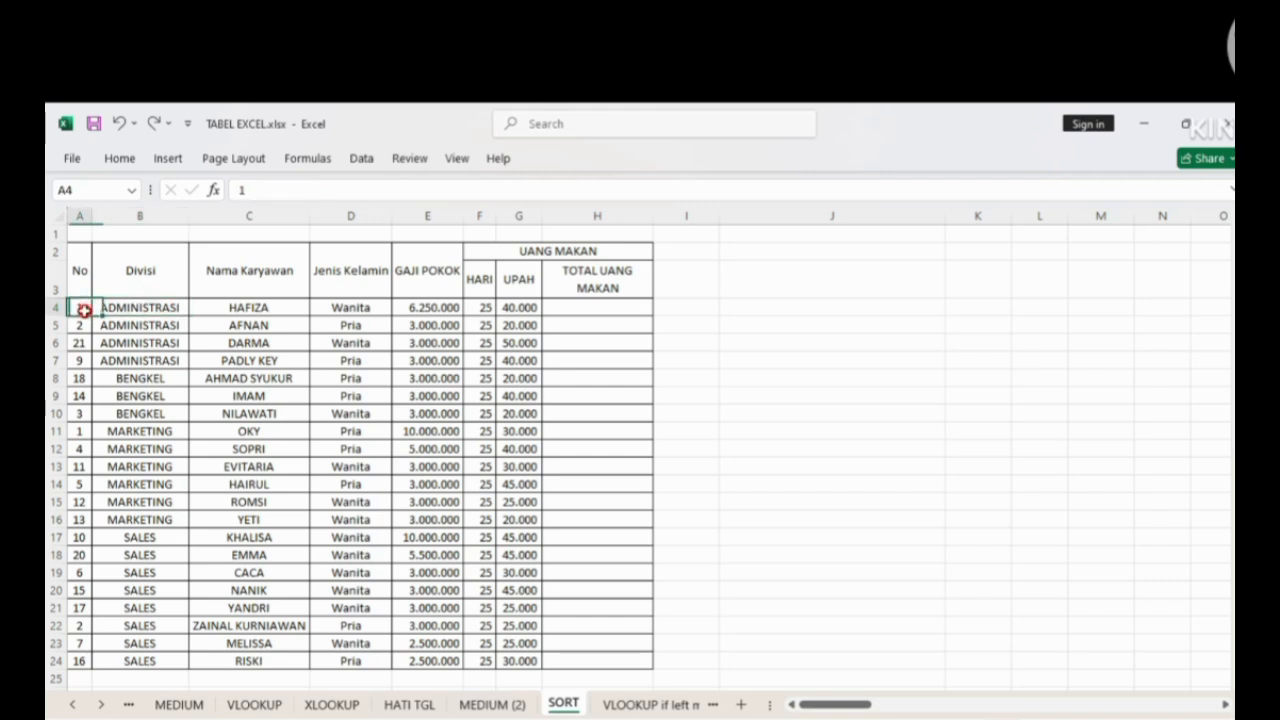
shift+click(585, 667)
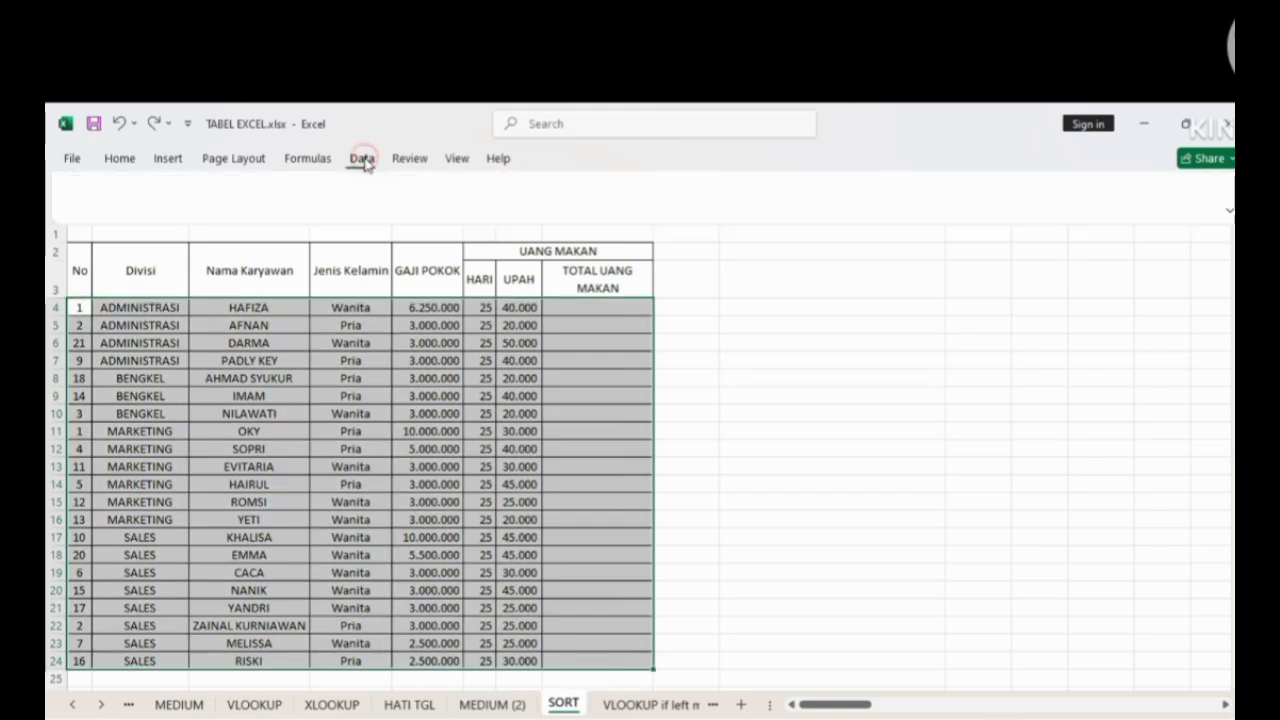
click(358, 160)
click(598, 203)
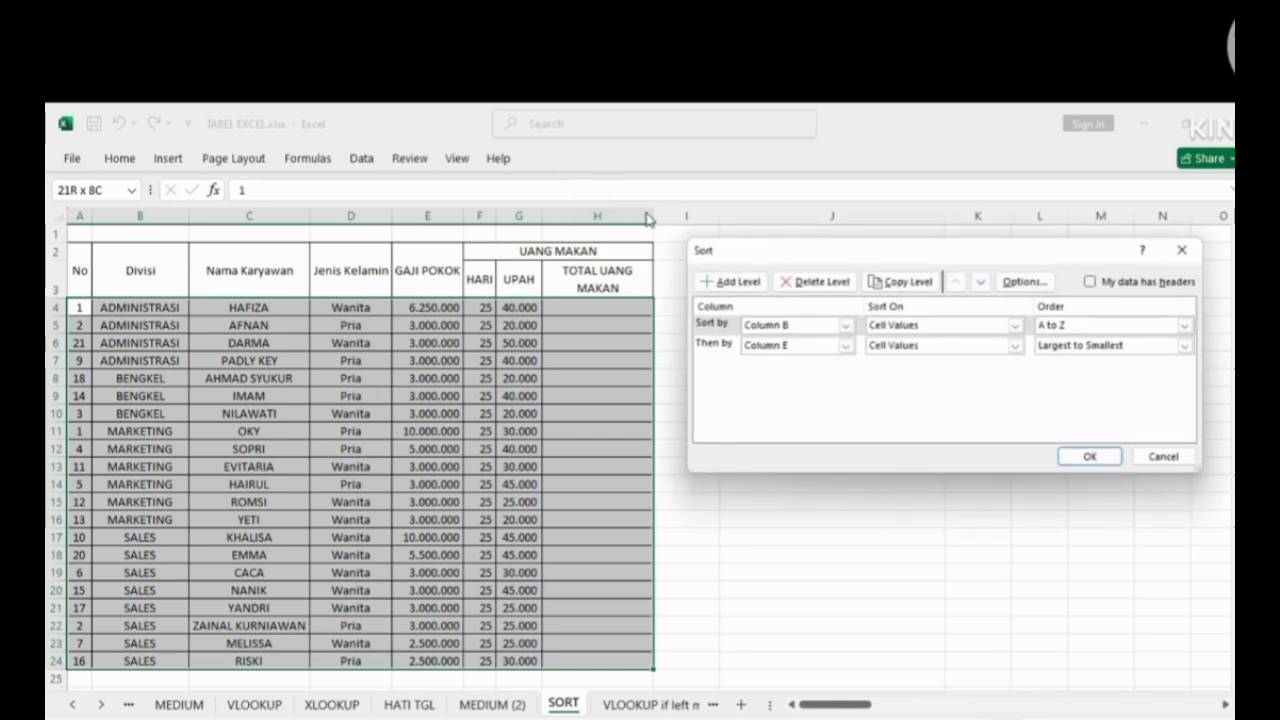
click(789, 285)
click(789, 285)
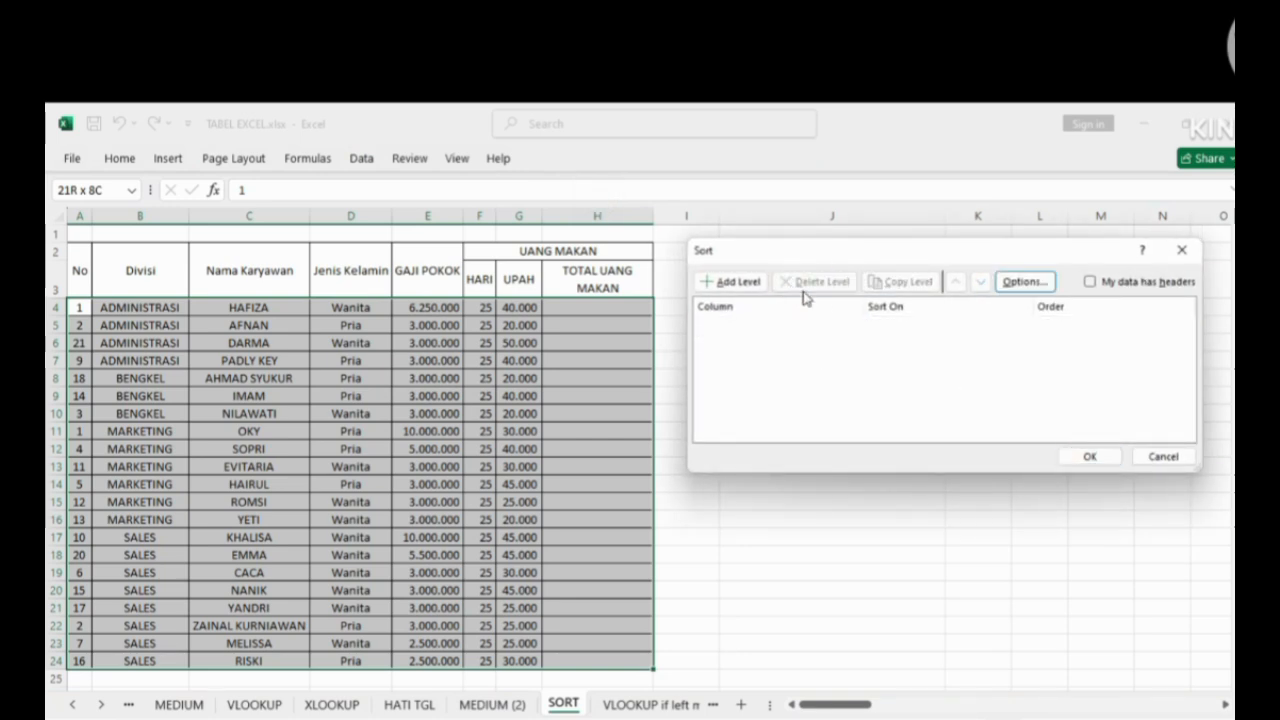
Step: Add a sort level on Column A, cell values, Smallest to Largest, apply it and look over the table
click(735, 283)
click(845, 327)
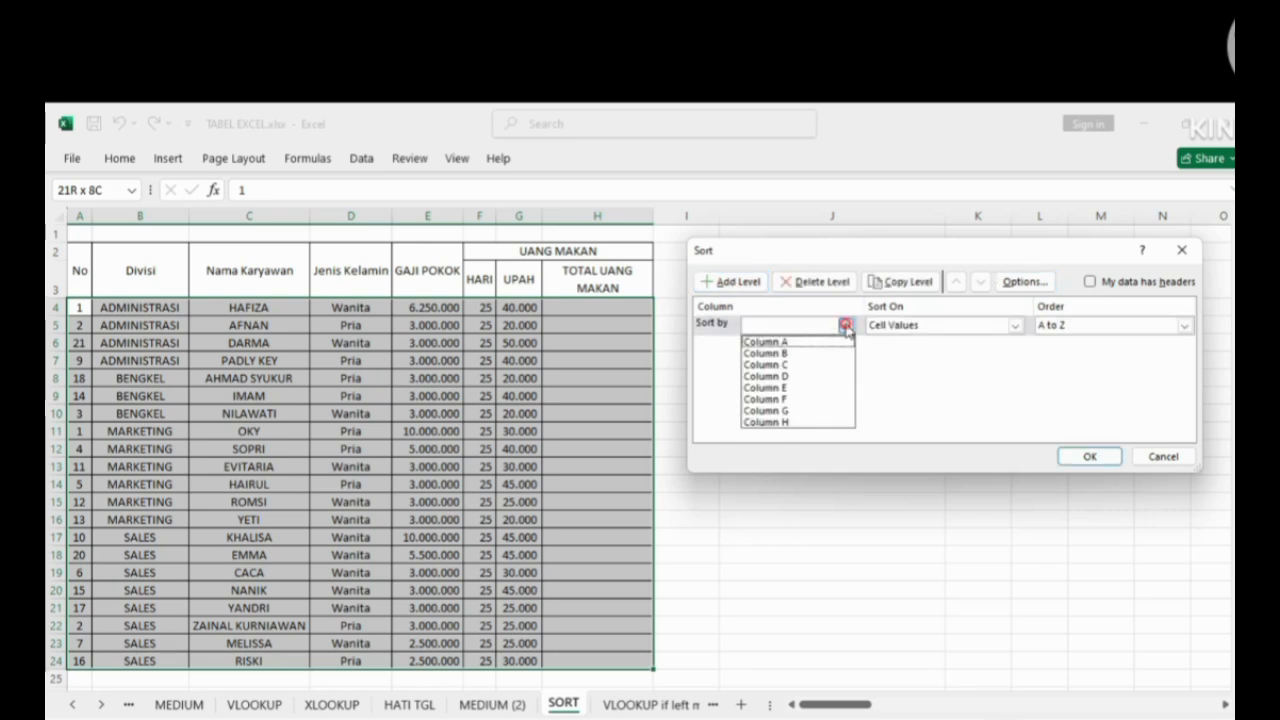
click(766, 343)
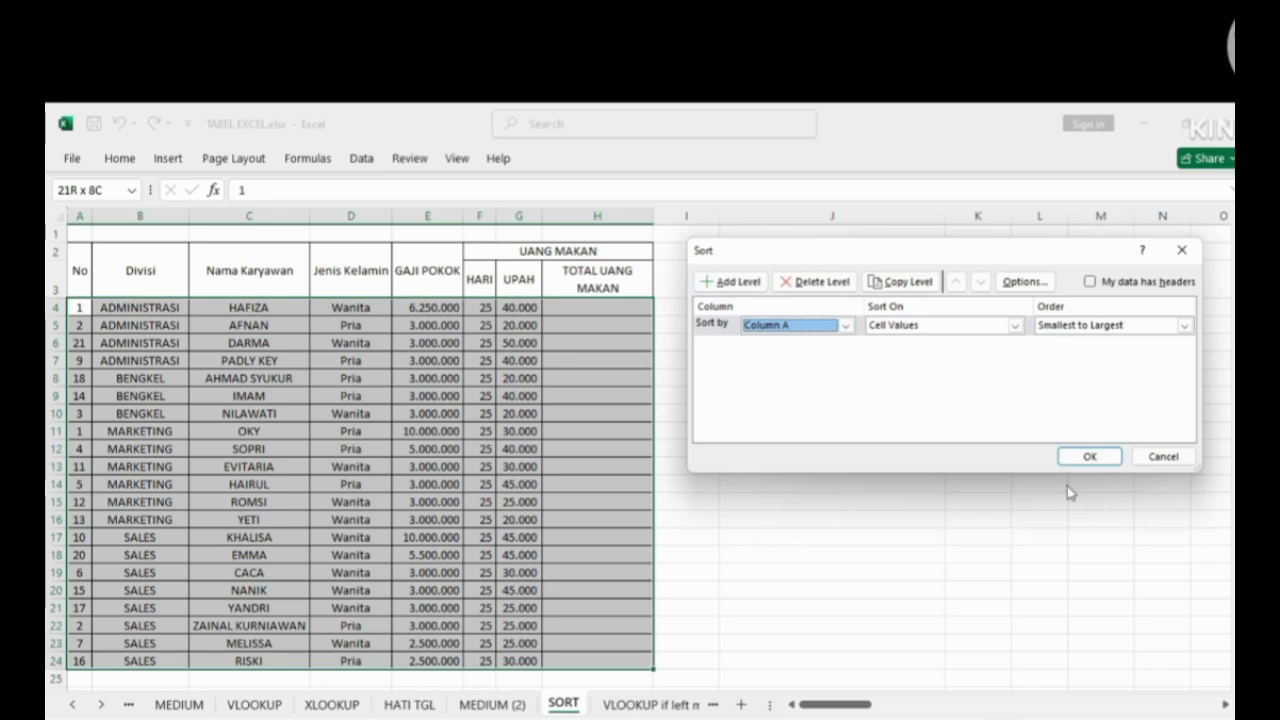
click(1076, 457)
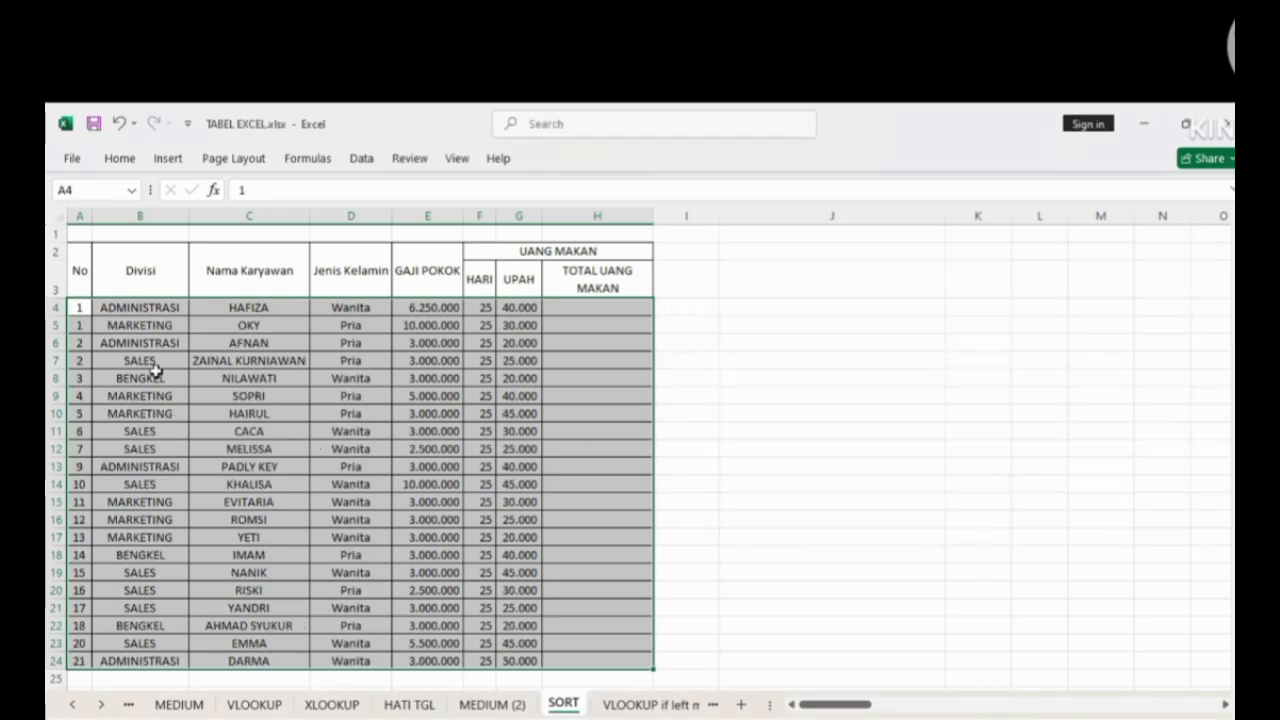
scroll(160, 393, down, 3)
scroll(168, 486, down, 1)
scroll(171, 491, up, 3)
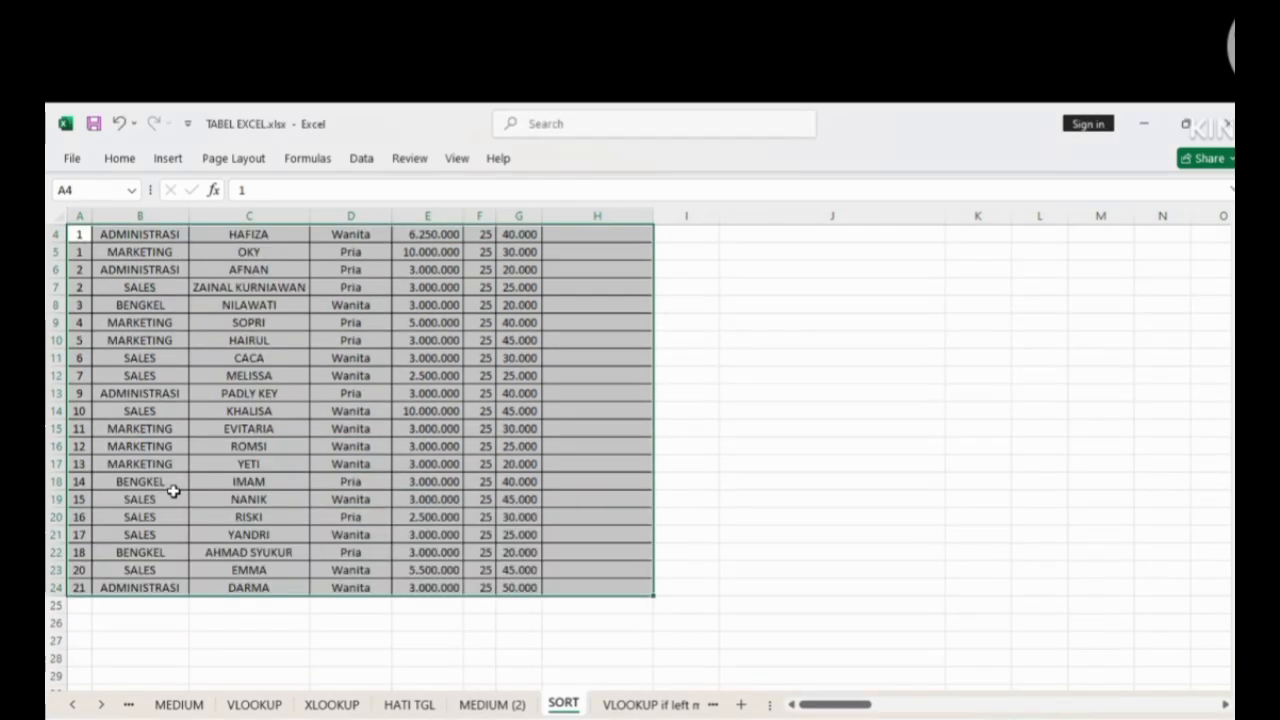
click(906, 480)
scroll(906, 478, up, 1)
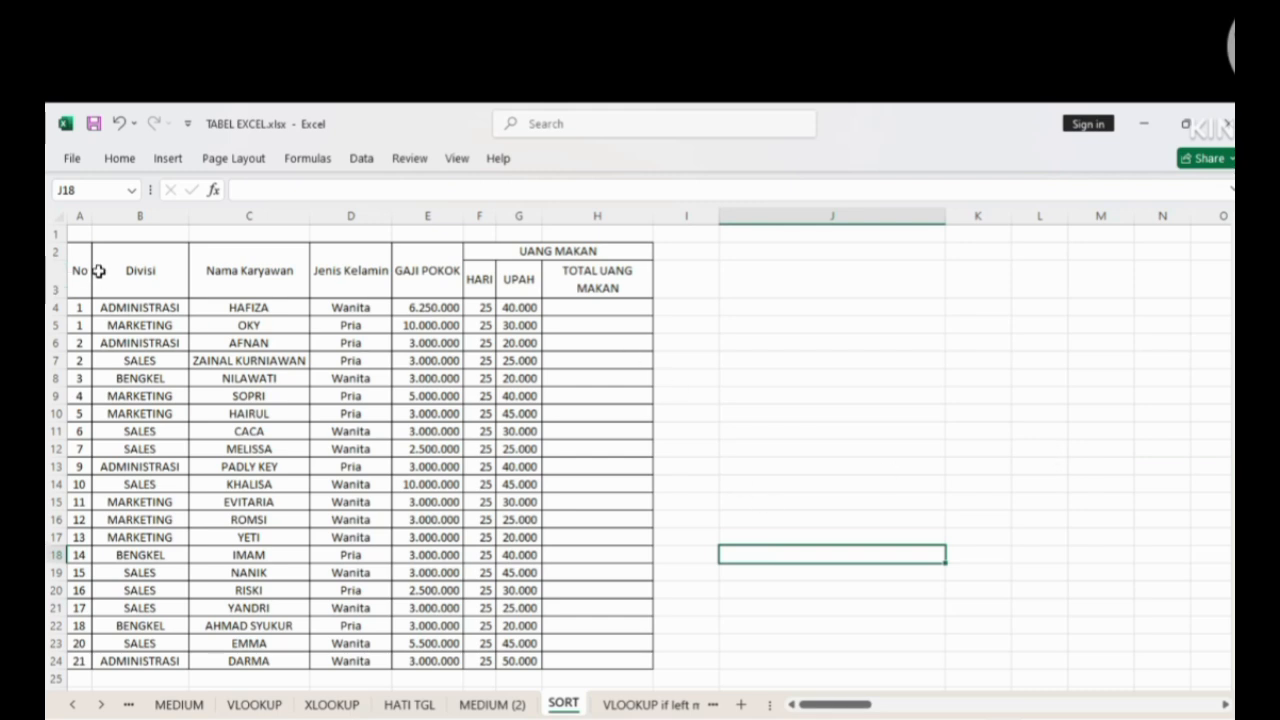
Step: Select B4:H24 without the No column and sort it by Column D (Jenis Kelamin) on cell values, A to Z
mouse_move(82, 270)
mouse_down()
mouse_move(505, 352)
mouse_move(574, 563)
mouse_move(578, 672)
mouse_move(578, 657)
mouse_up()
click(580, 623)
drag(120, 309, 578, 663)
click(362, 158)
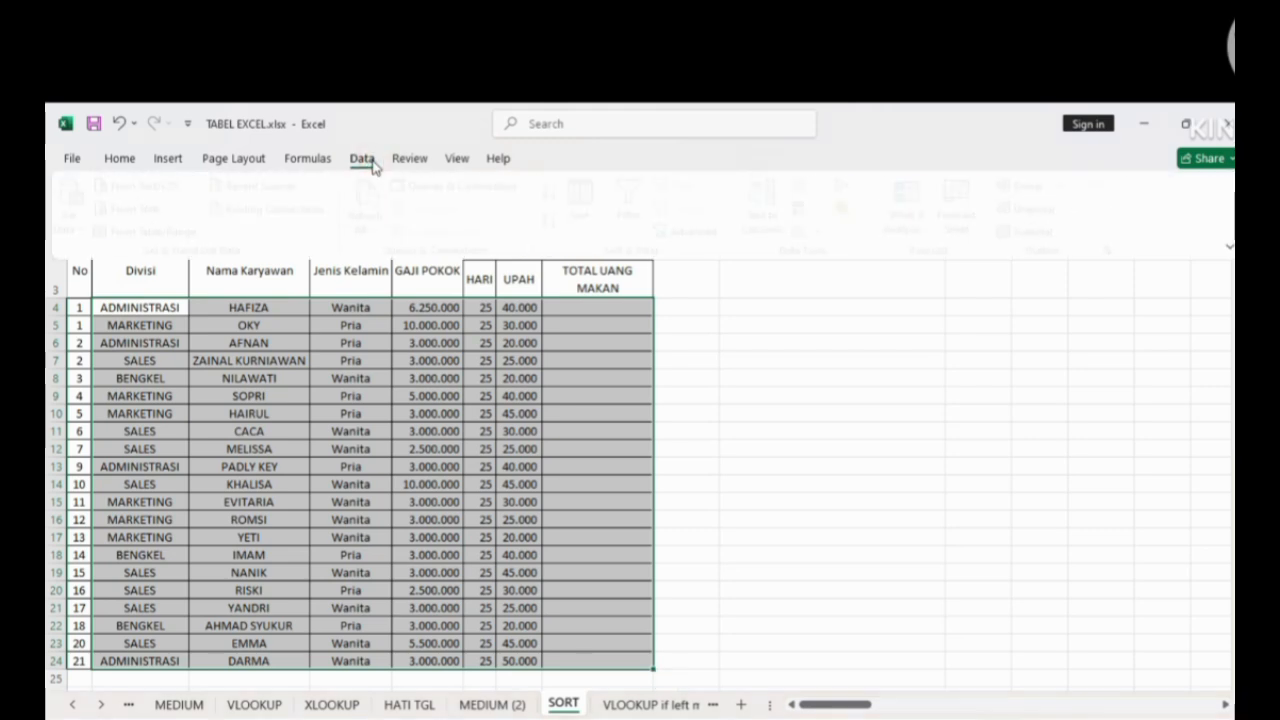
click(591, 200)
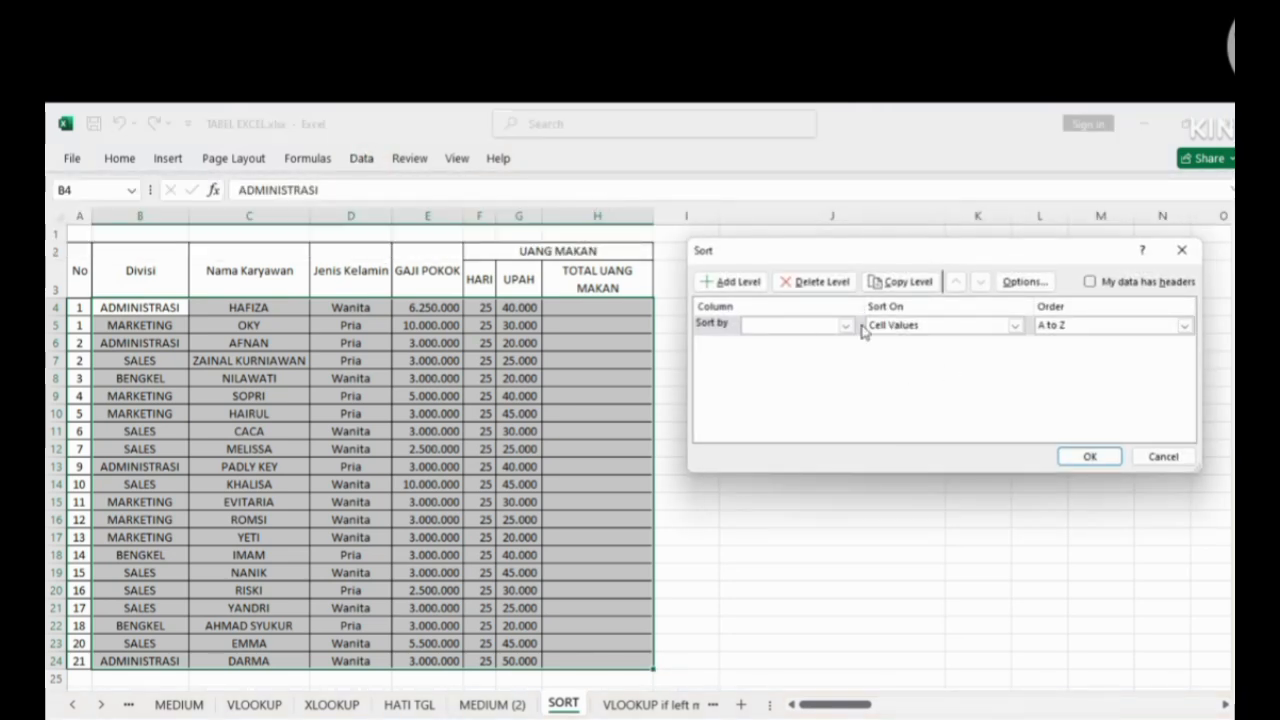
click(846, 326)
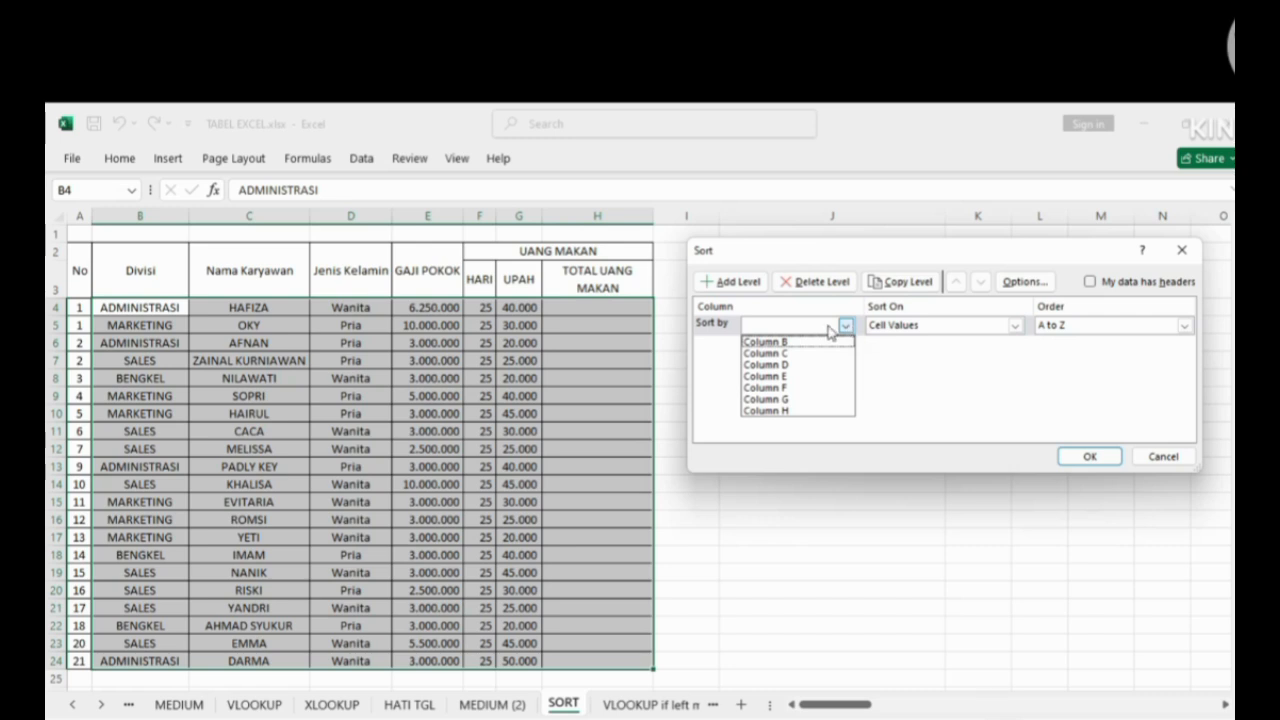
click(790, 366)
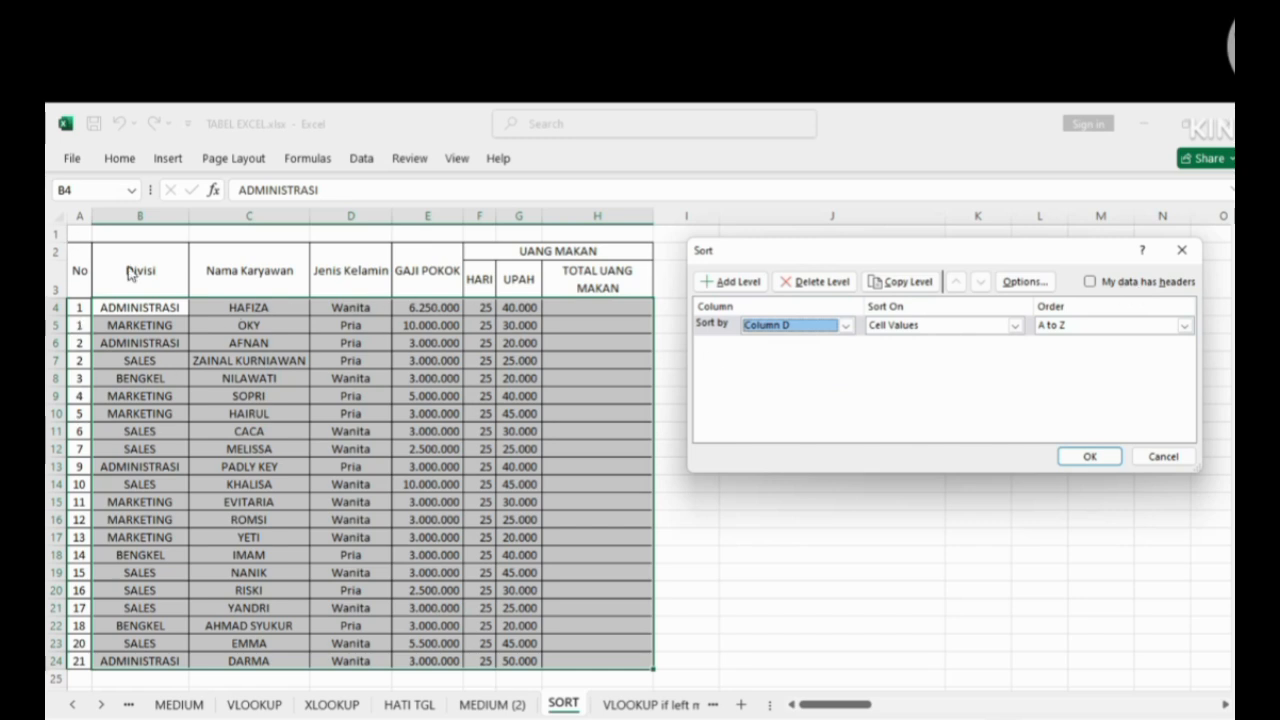
click(1087, 454)
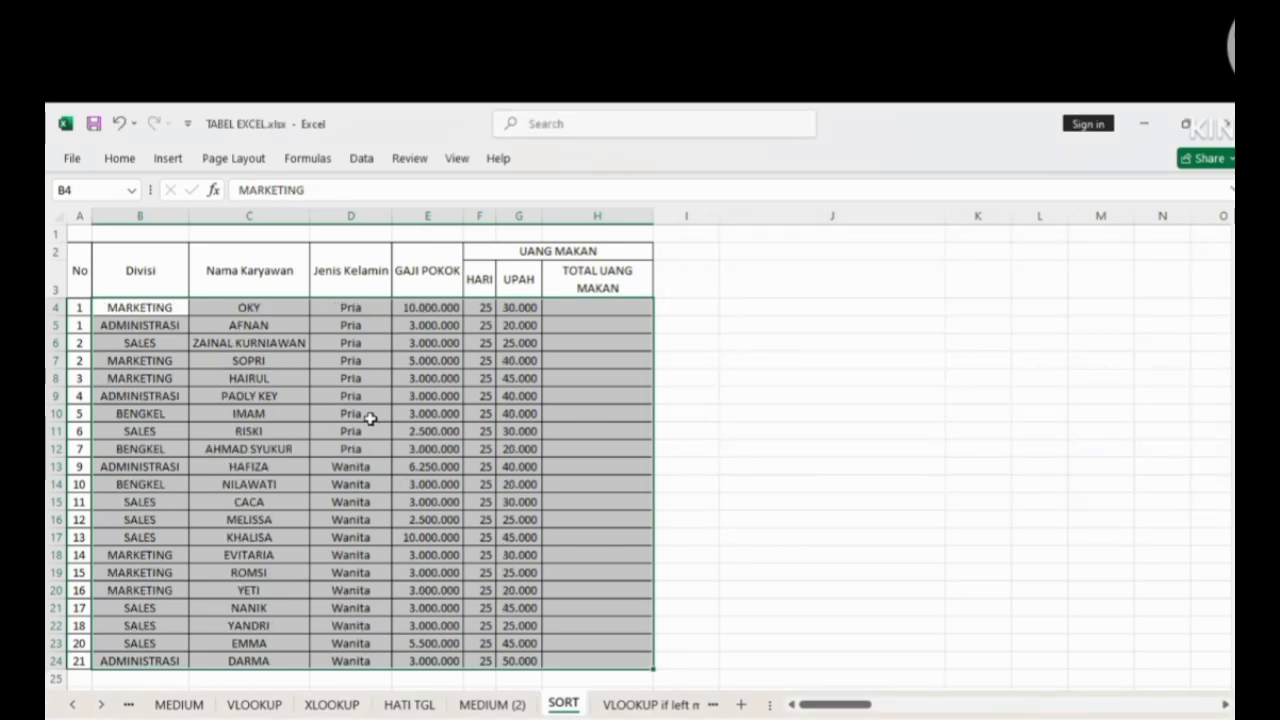
click(331, 623)
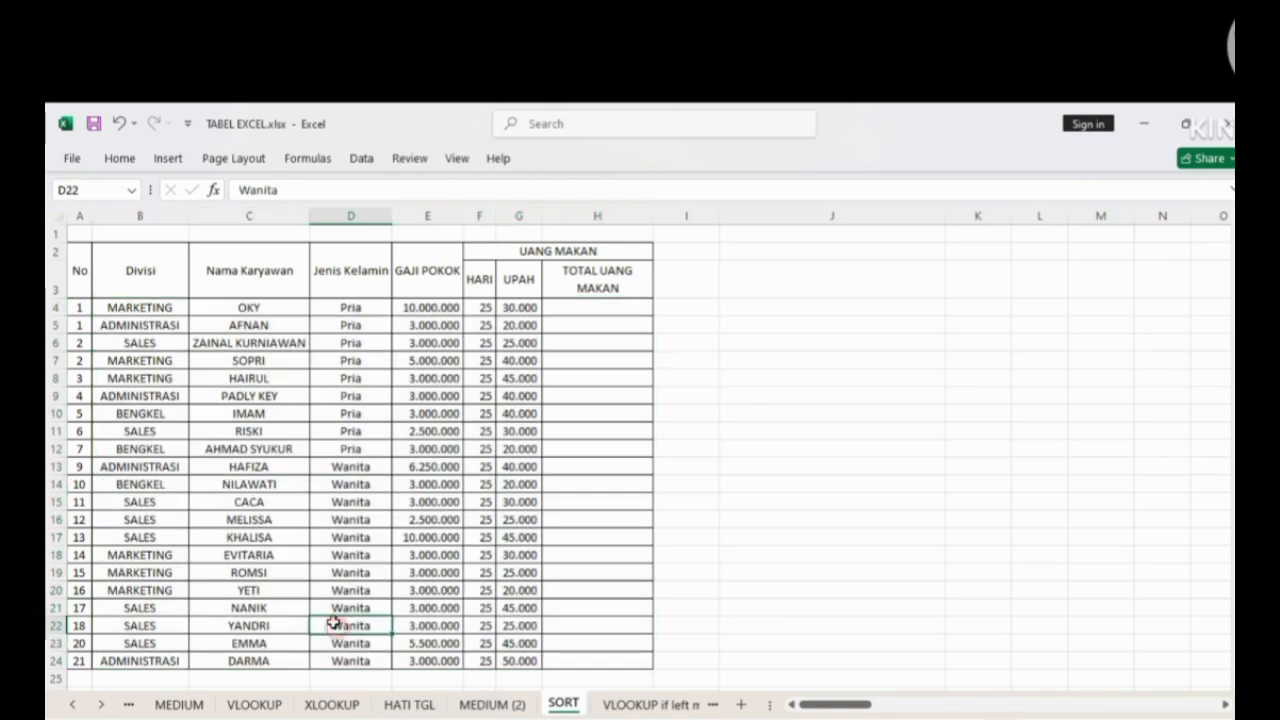